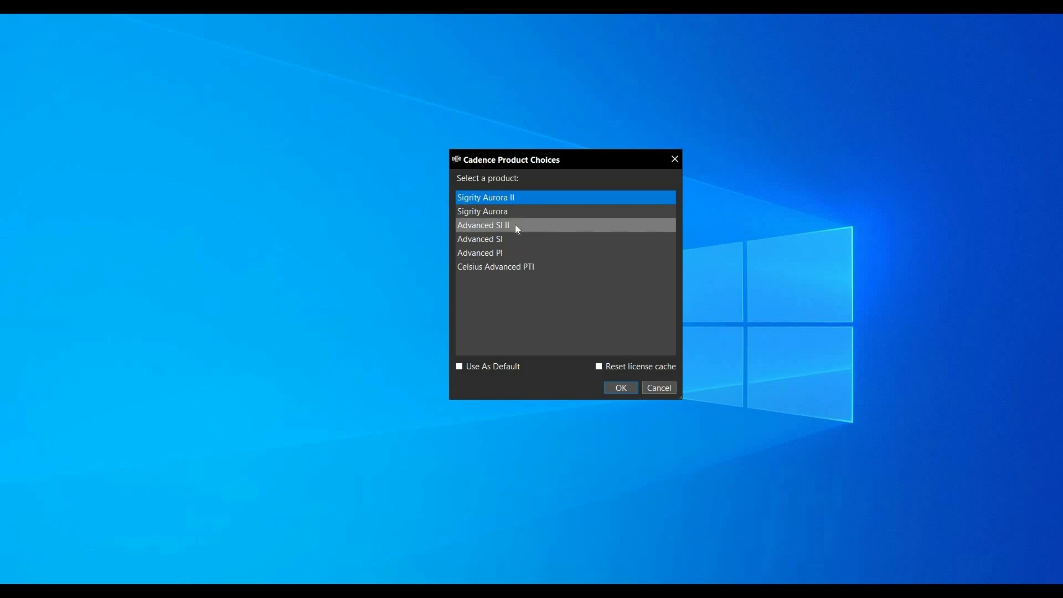
Start the session with the Advanced SI II product and open the topology file papbs_1a_ddr4.topx.
{"action": "left_click", "coordinate": [554, 225]}
{"action": "left_click", "coordinate": [621, 387]}
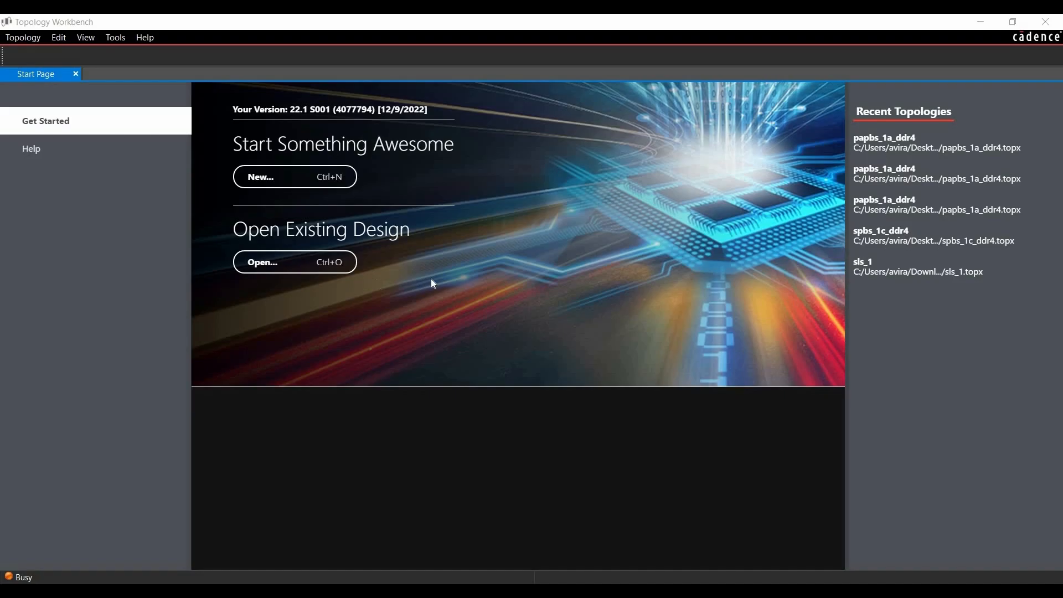
{"action": "key", "text": "ctrl+o"}
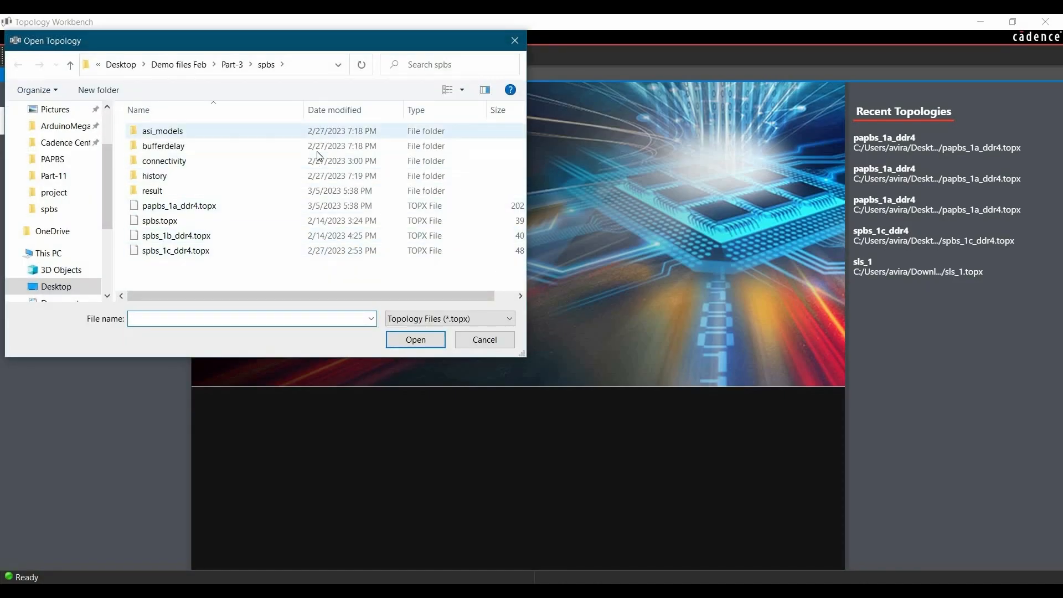
{"action": "left_click", "coordinate": [177, 205]}
{"action": "left_click", "coordinate": [400, 336]}
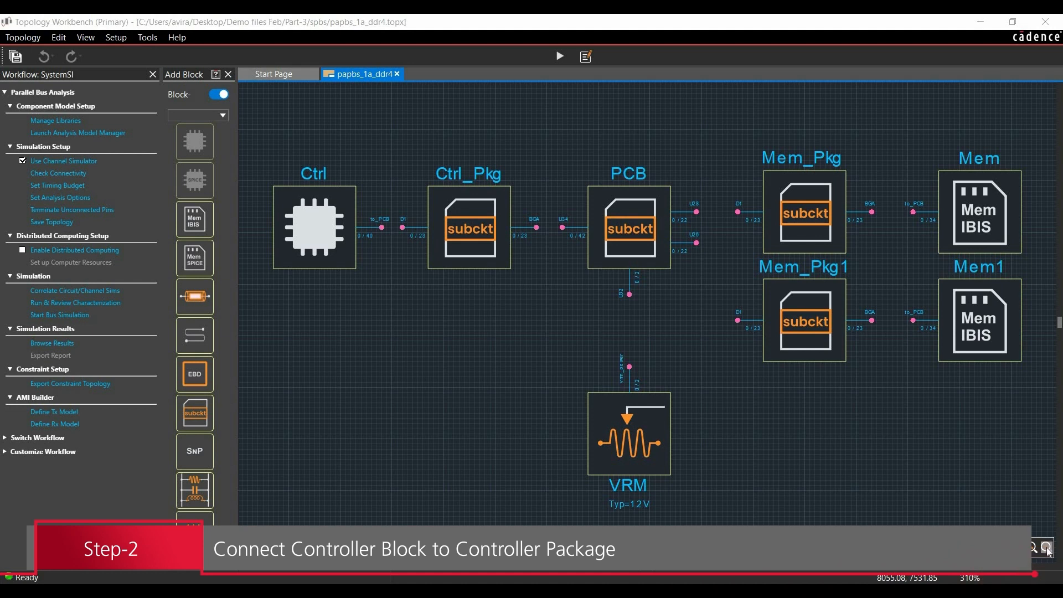
Connect the Ctrl block's to_PCB port to the Ctrl_Pkg block's D1 port and enlarge the Connection Definition area.
{"action": "left_click_drag", "start_coordinate": [258, 145], "coordinate": [550, 288]}
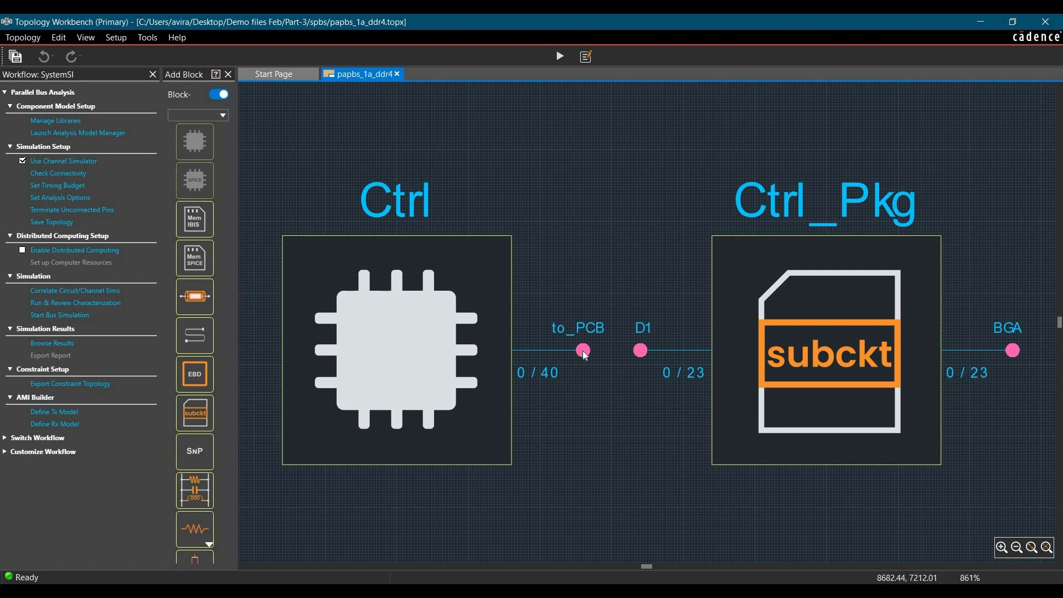
{"action": "left_click_drag", "start_coordinate": [583, 350], "coordinate": [640, 351]}
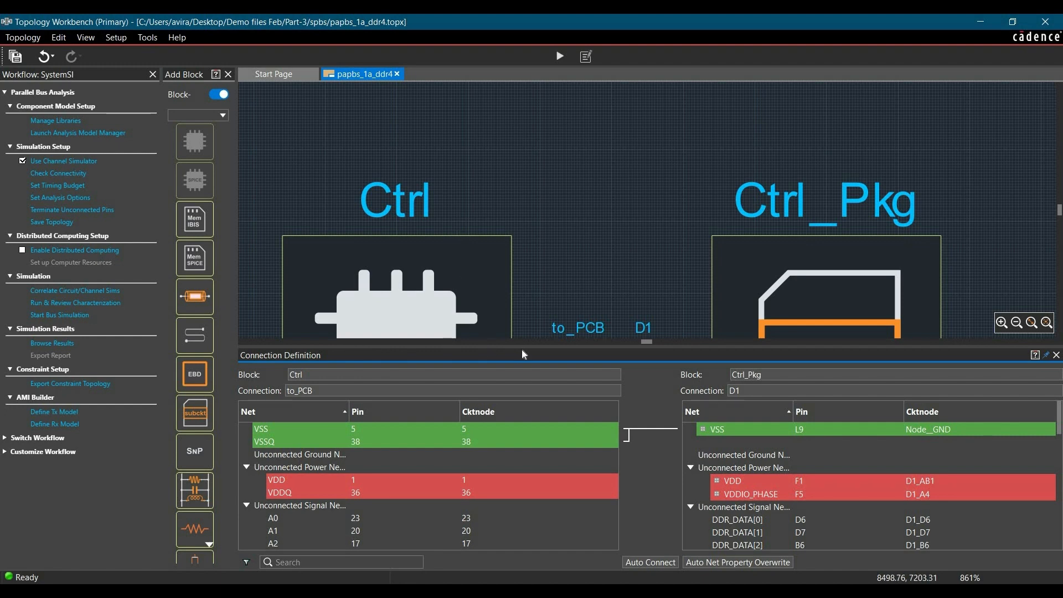
{"action": "scroll", "coordinate": [526, 244], "scroll_direction": "down", "scroll_amount": 3}
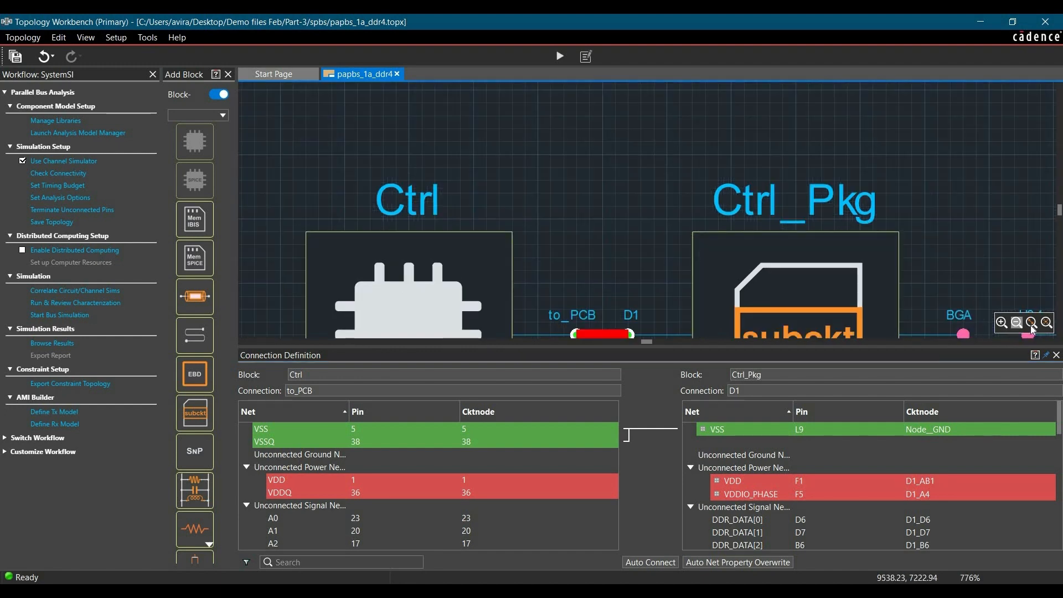
{"action": "scroll", "coordinate": [536, 178], "scroll_direction": "up", "scroll_amount": 3}
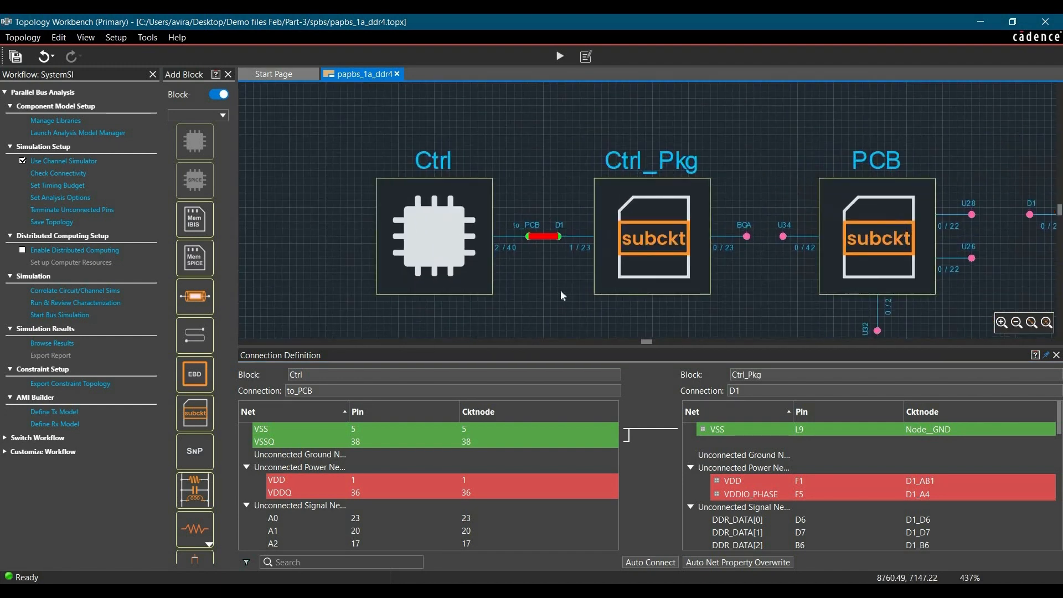
{"action": "left_click_drag", "start_coordinate": [574, 348], "coordinate": [582, 200]}
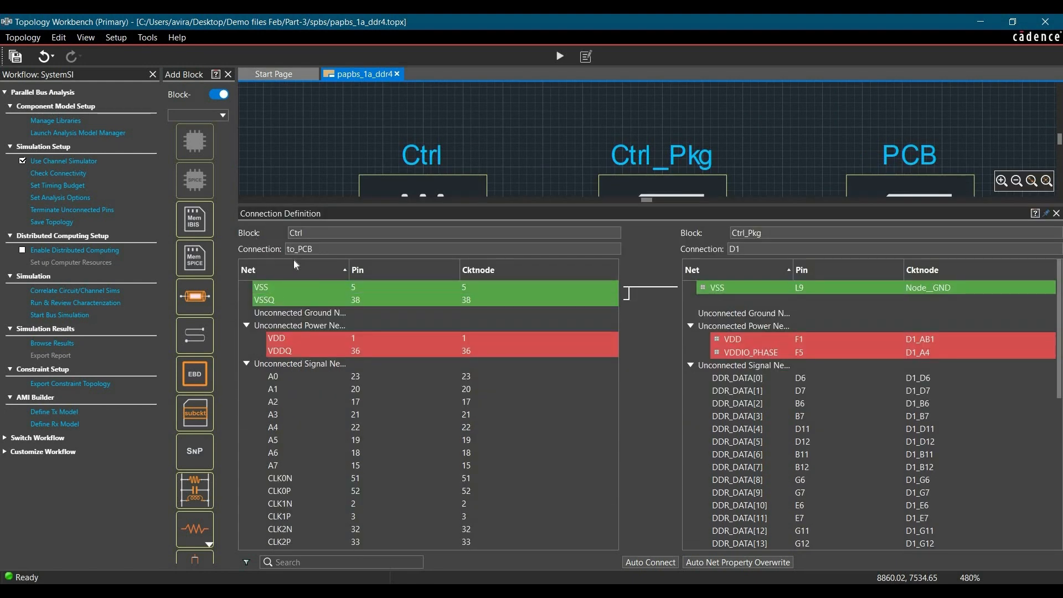
With nets sorted in ascending order, connect Ctrl nets DQ0 to DQ15 with Ctrl_Pkg nets DDR_DATA[0] to DDR_DATA[15] by pin pair.
{"action": "left_click", "coordinate": [279, 271]}
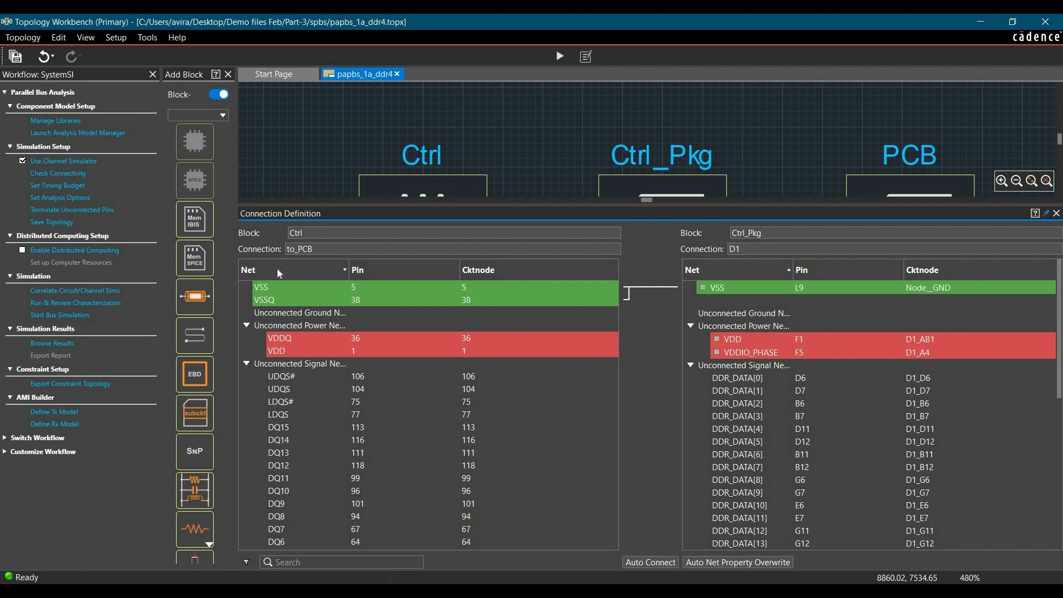
{"action": "left_click", "coordinate": [280, 271]}
{"action": "scroll", "coordinate": [334, 453], "scroll_direction": "down", "scroll_amount": 5}
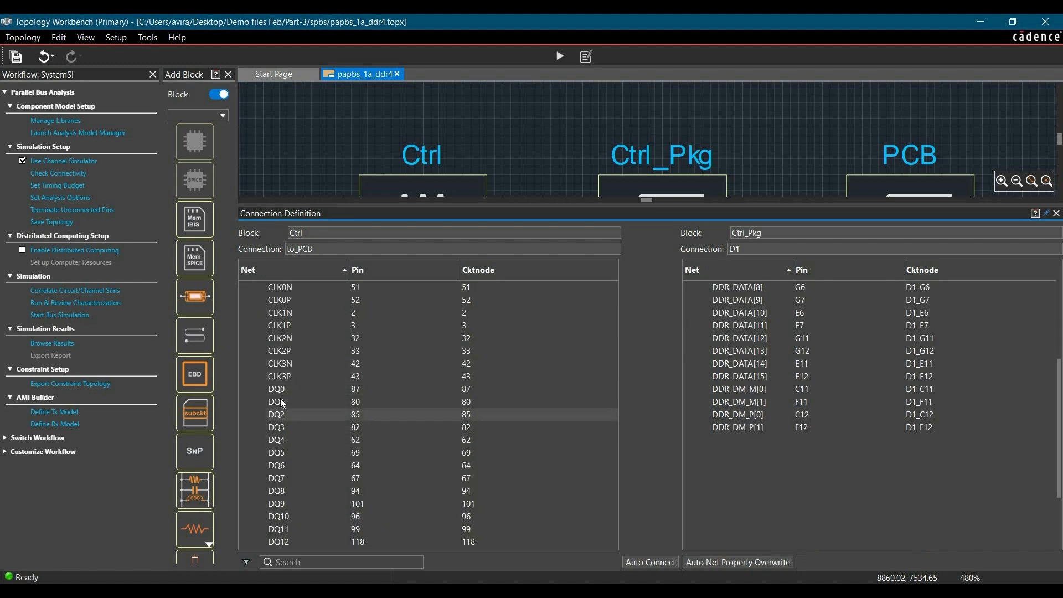
{"action": "left_click", "coordinate": [291, 388]}
{"action": "scroll", "coordinate": [303, 500], "scroll_direction": "down", "scroll_amount": 1}
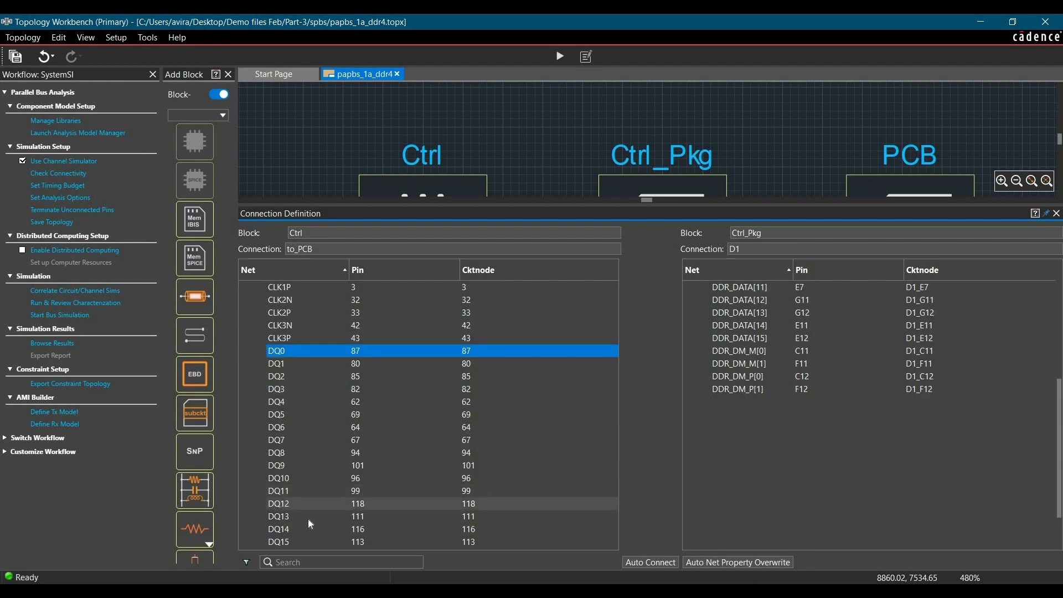
{"action": "scroll", "coordinate": [302, 504], "scroll_direction": "down", "scroll_amount": 1}
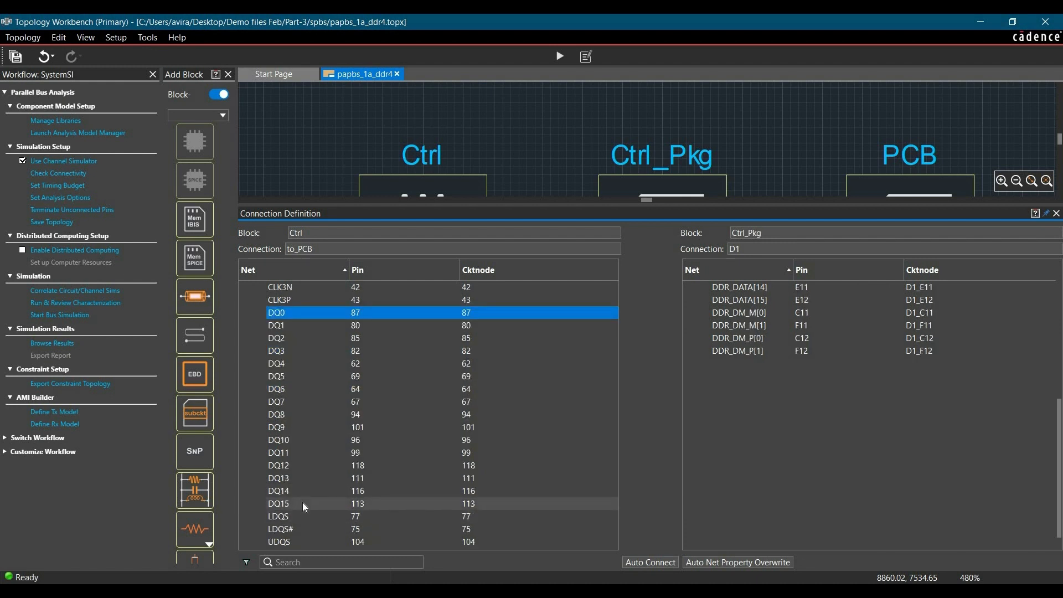
{"action": "left_click", "coordinate": [303, 503], "text": "shift"}
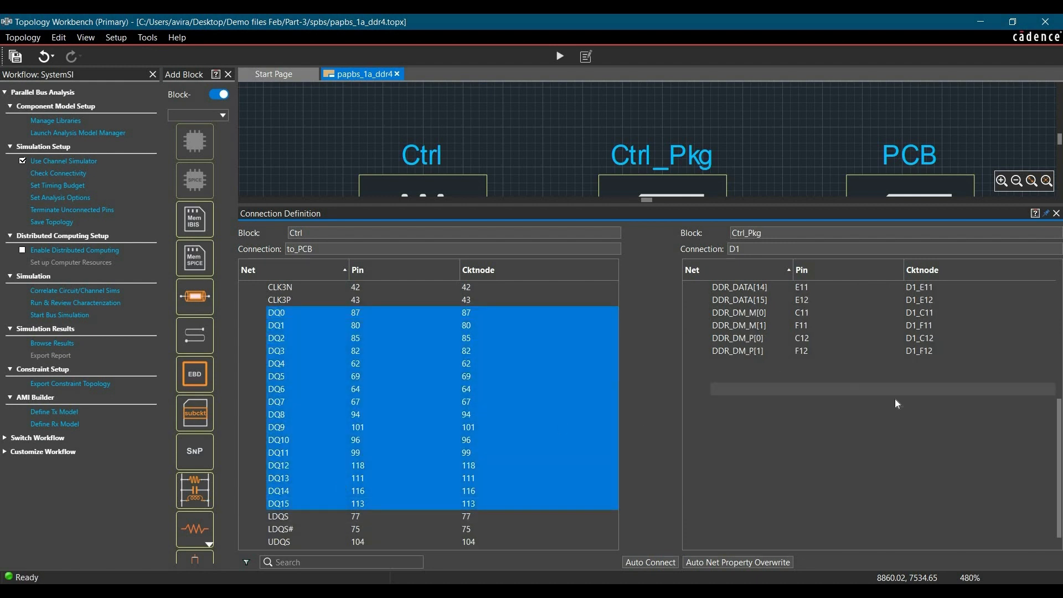
{"action": "scroll", "coordinate": [897, 399], "scroll_direction": "up", "scroll_amount": 7}
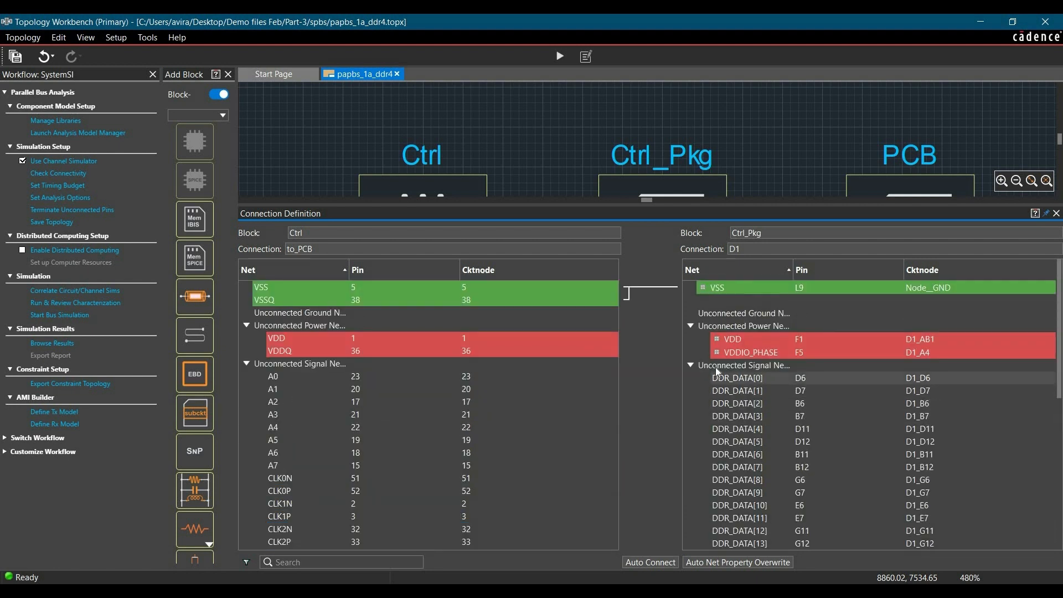
{"action": "scroll", "coordinate": [715, 367], "scroll_direction": "down", "scroll_amount": 1}
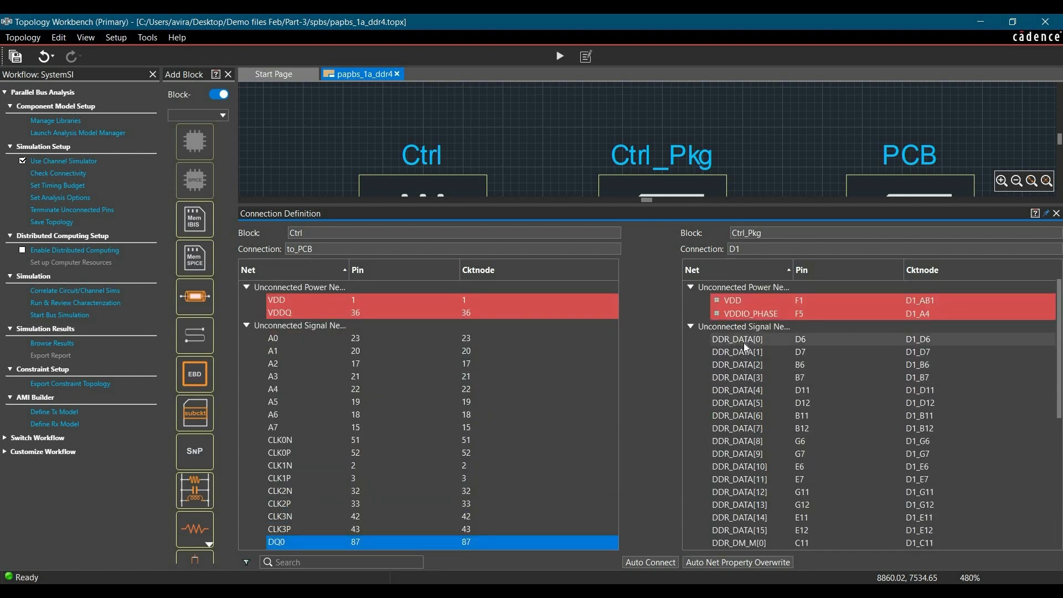
{"action": "left_click", "coordinate": [743, 344]}
{"action": "scroll", "coordinate": [720, 476], "scroll_direction": "down", "scroll_amount": 2}
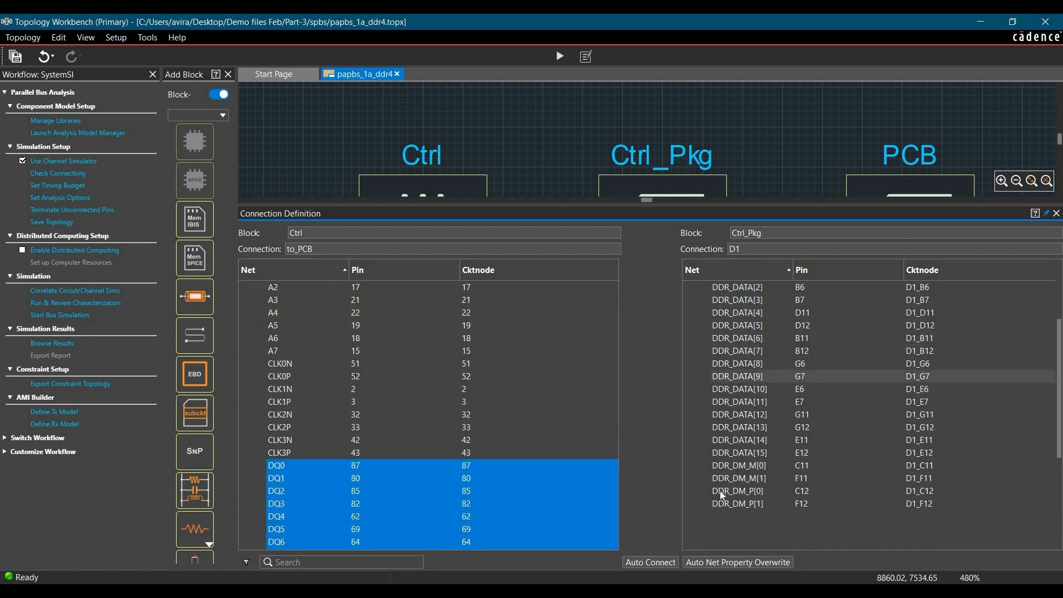
{"action": "left_click", "coordinate": [752, 451], "text": "shift"}
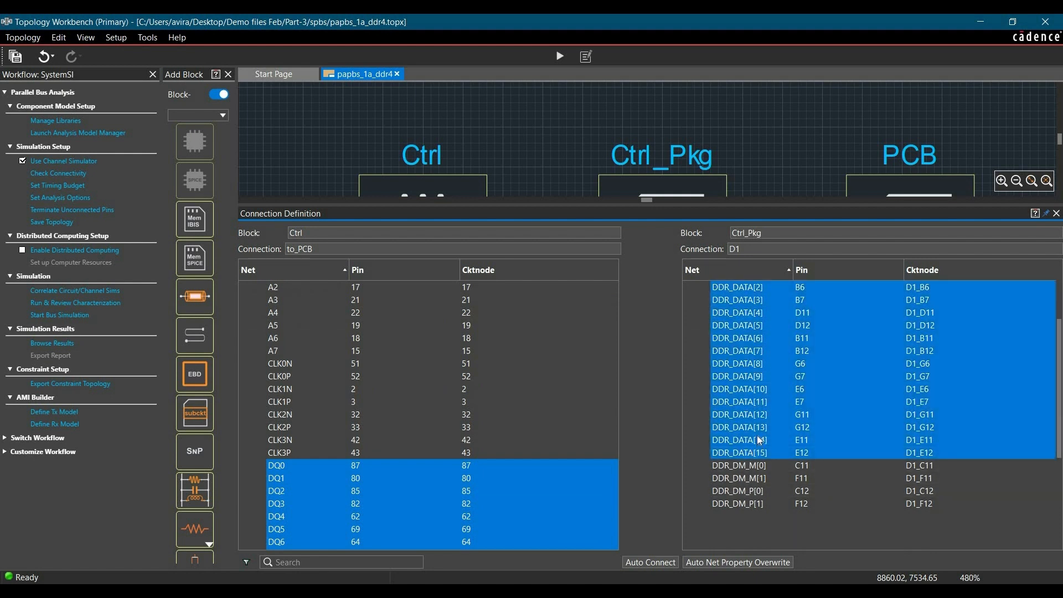
{"action": "right_click", "coordinate": [756, 441]}
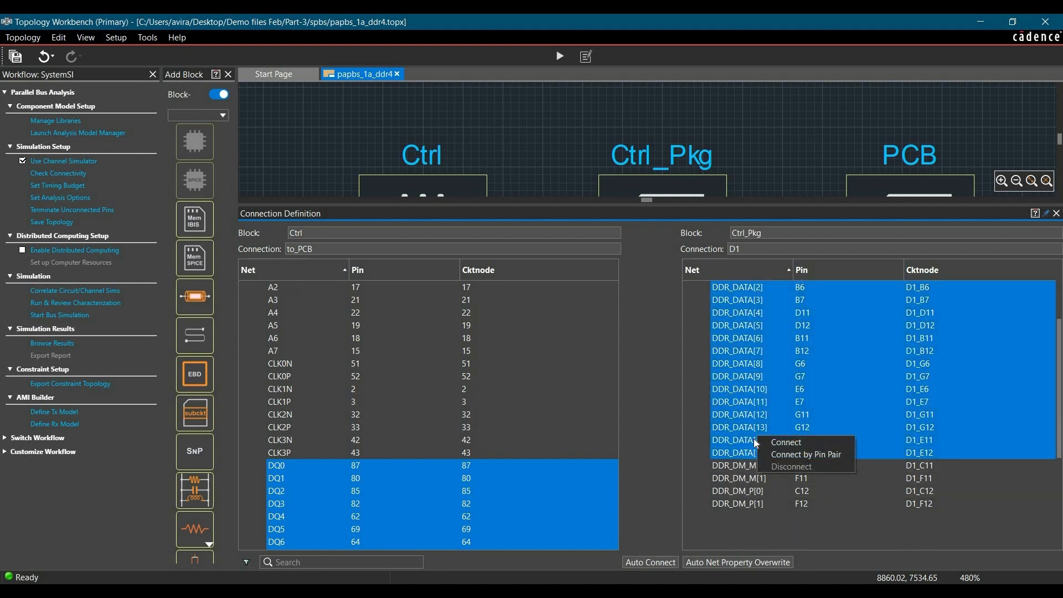
{"action": "left_click", "coordinate": [802, 455]}
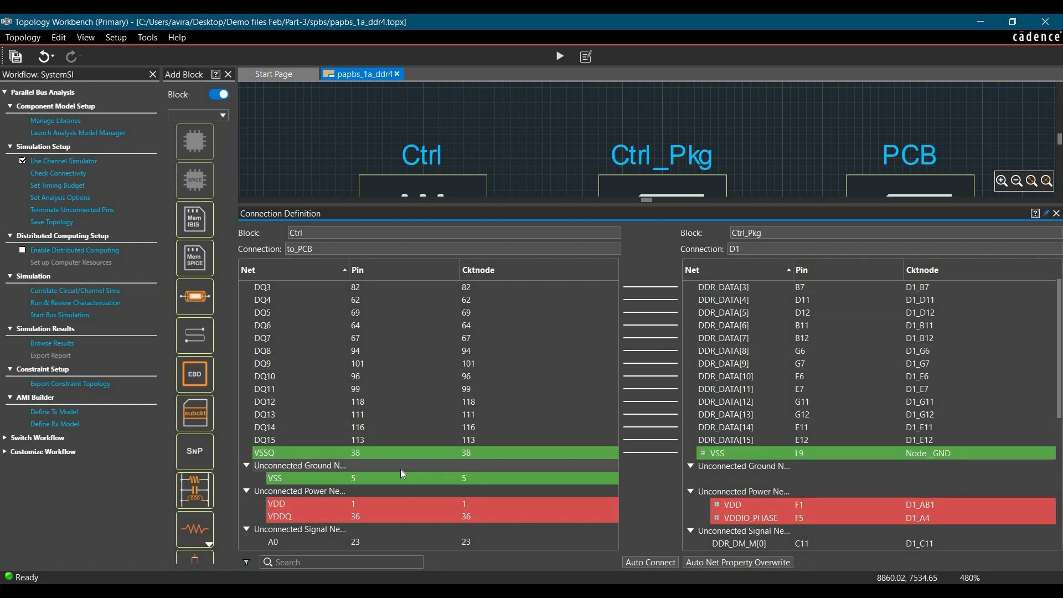
Connect the Ctrl power net VDDQ to the Ctrl_Pkg power net VDDIO_PHASE.
{"action": "scroll", "coordinate": [366, 473], "scroll_direction": "down", "scroll_amount": 1}
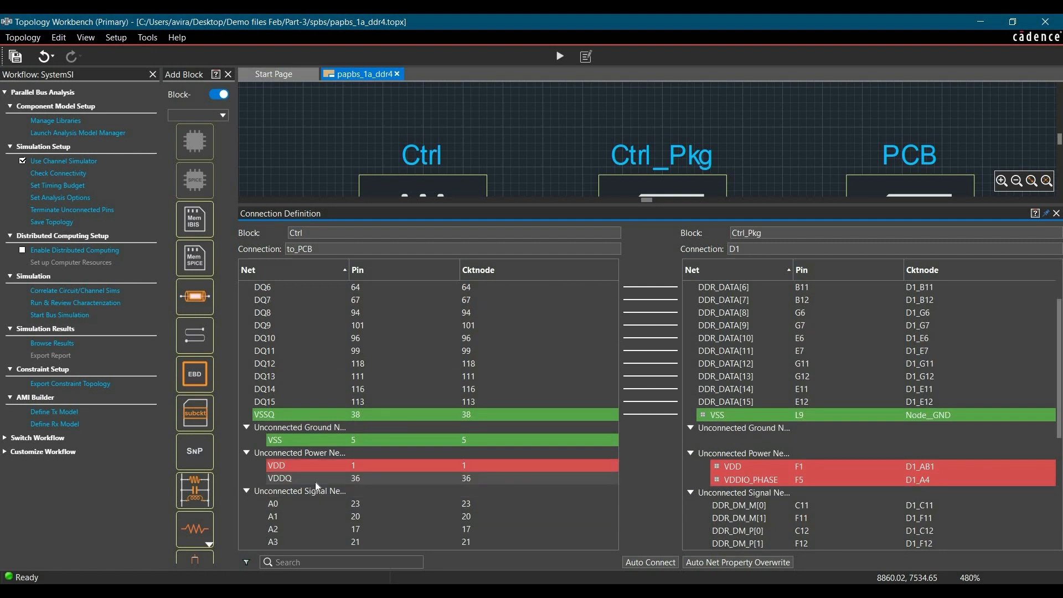
{"action": "left_click", "coordinate": [297, 479]}
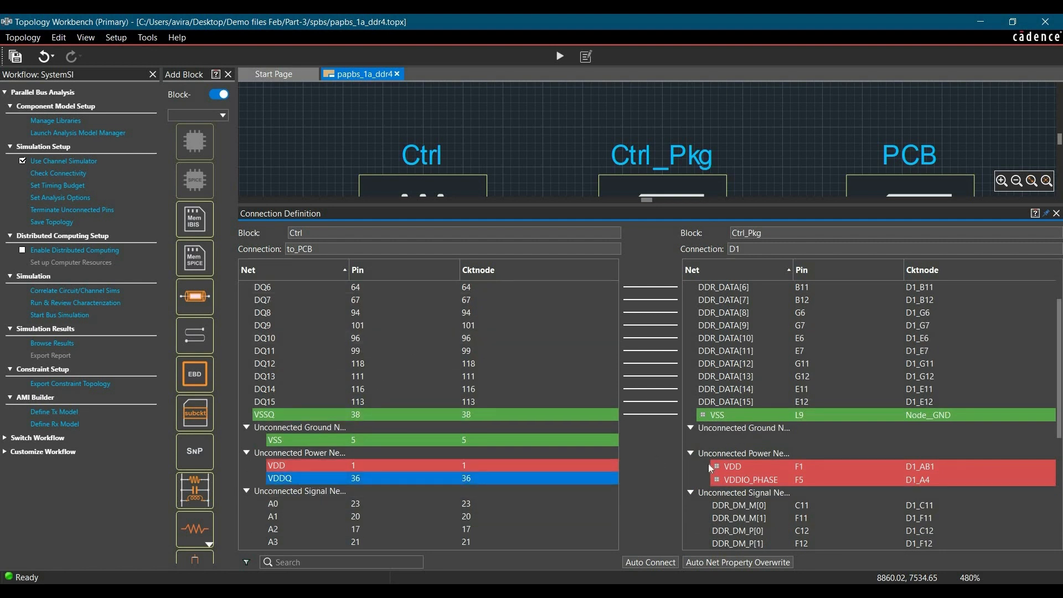
{"action": "left_click", "coordinate": [744, 479]}
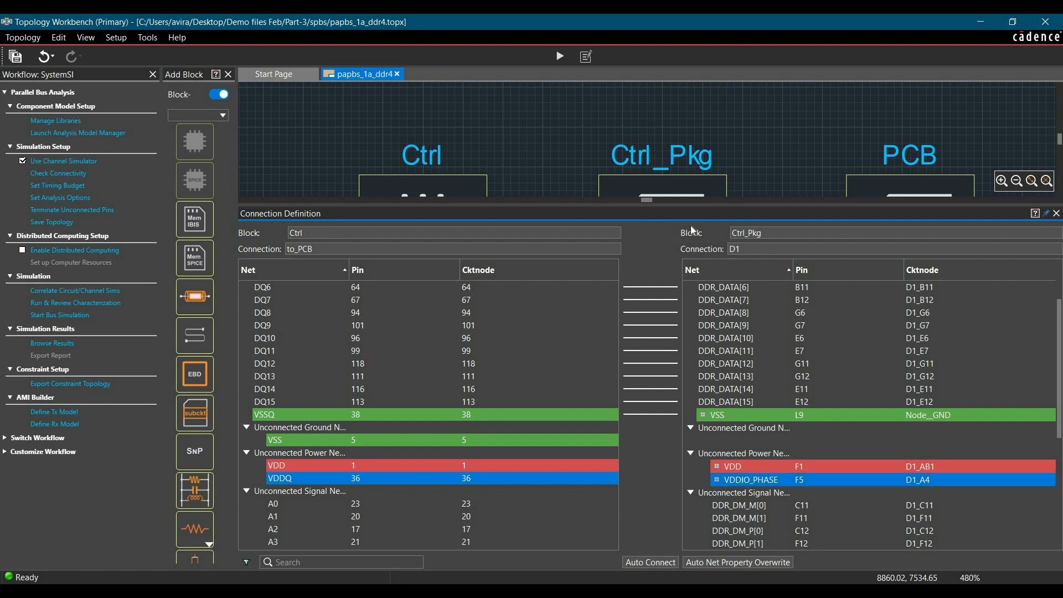
{"action": "right_click", "coordinate": [748, 480]}
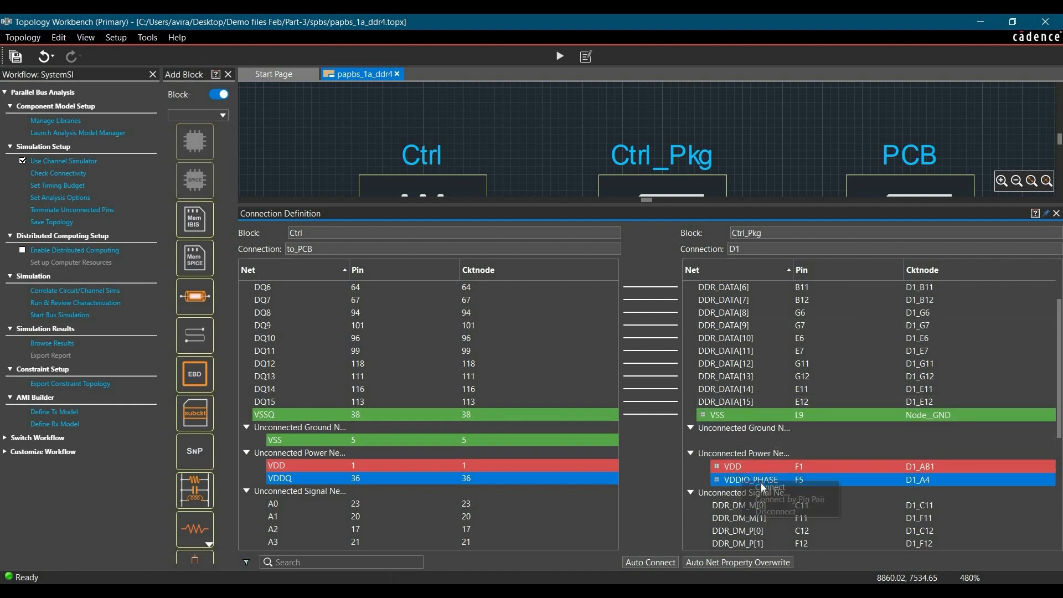
{"action": "left_click", "coordinate": [761, 484]}
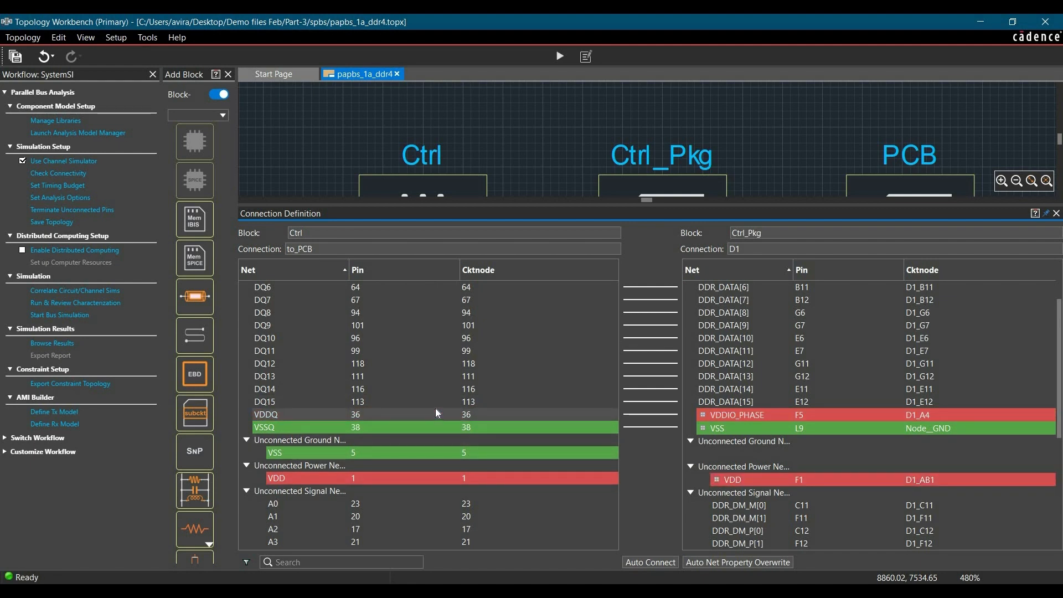
Connect the Ctrl strobe nets LDQS to DDR_DM_P[0] and LDQS# to DDR_DM_M[0] on Ctrl_Pkg.
{"action": "scroll", "coordinate": [430, 393], "scroll_direction": "down", "scroll_amount": 5}
{"action": "scroll", "coordinate": [430, 394], "scroll_direction": "down", "scroll_amount": 1}
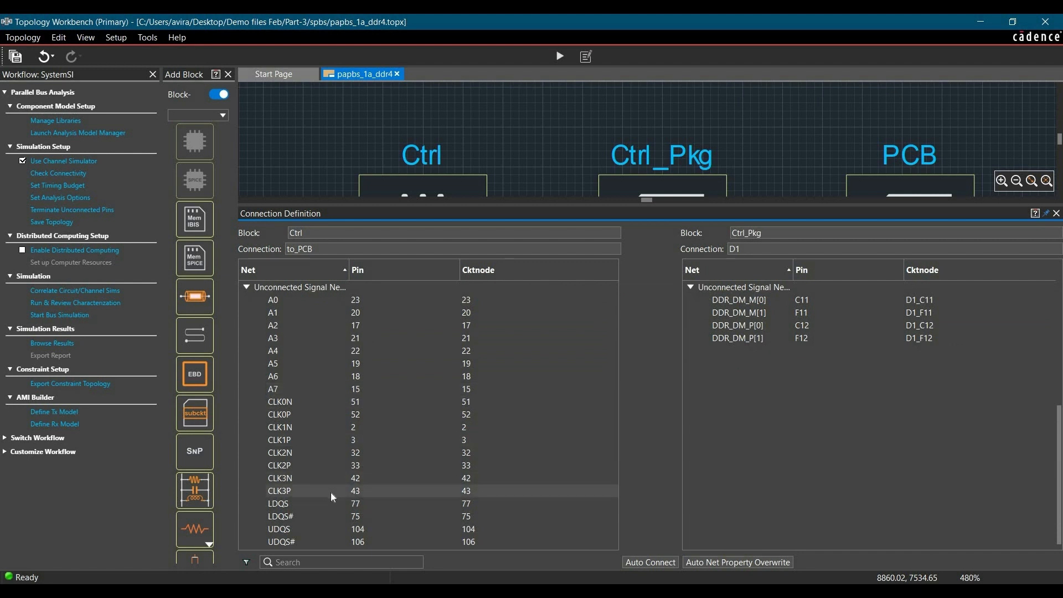
{"action": "left_click", "coordinate": [305, 503]}
{"action": "scroll", "coordinate": [803, 386], "scroll_direction": "up", "scroll_amount": 1}
{"action": "left_click", "coordinate": [773, 337]}
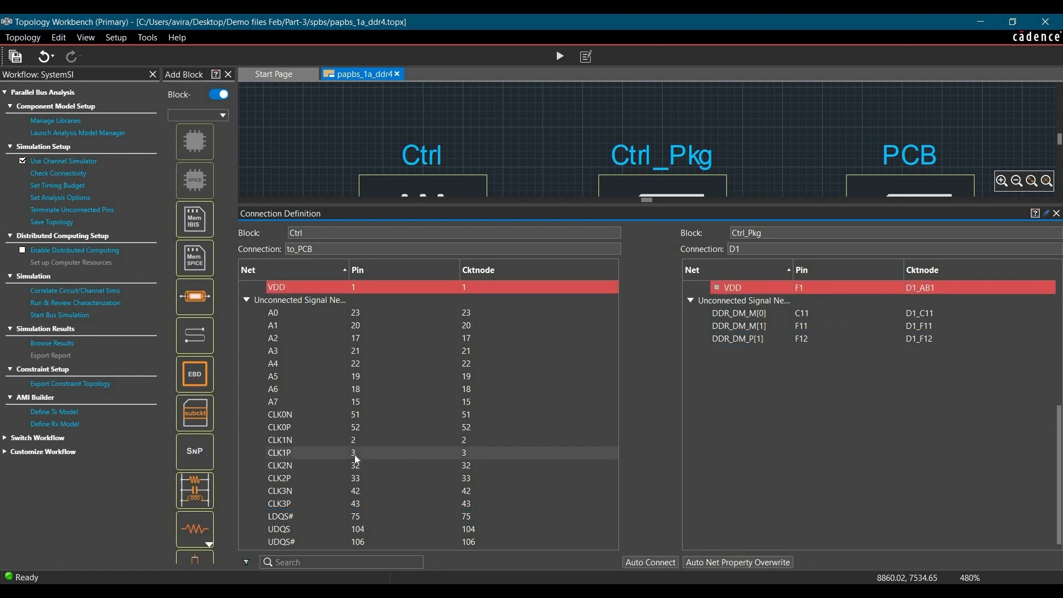
{"action": "left_click", "coordinate": [292, 517]}
{"action": "left_click", "coordinate": [766, 313]}
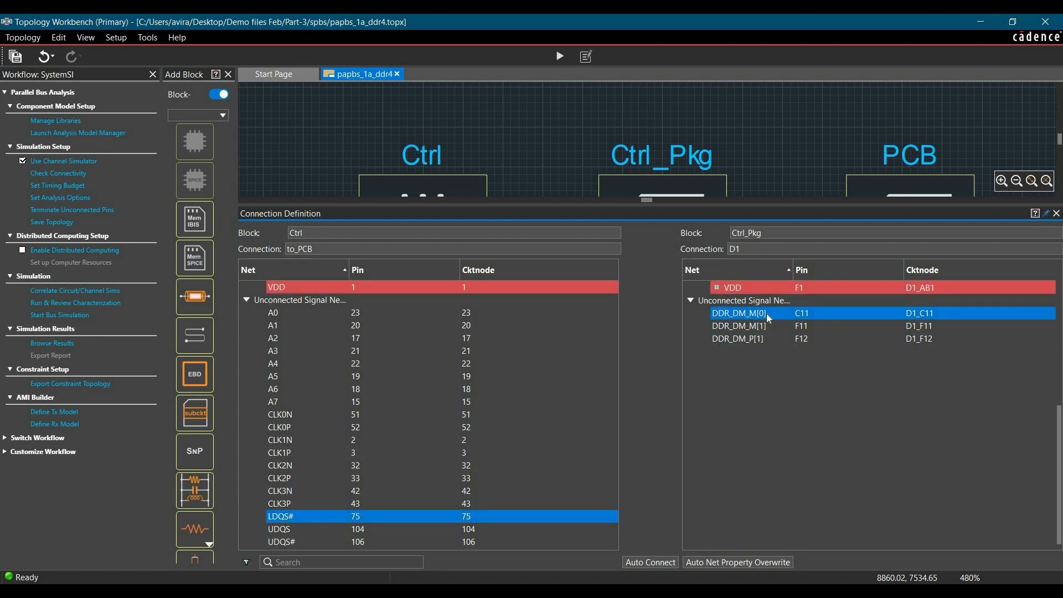
Connect the Ctrl strobe nets UDQS to DDR_DM_P[1] and UDQS# to DDR_DM_M[1] on Ctrl_Pkg.
{"action": "left_click", "coordinate": [288, 529]}
{"action": "left_click", "coordinate": [772, 339]}
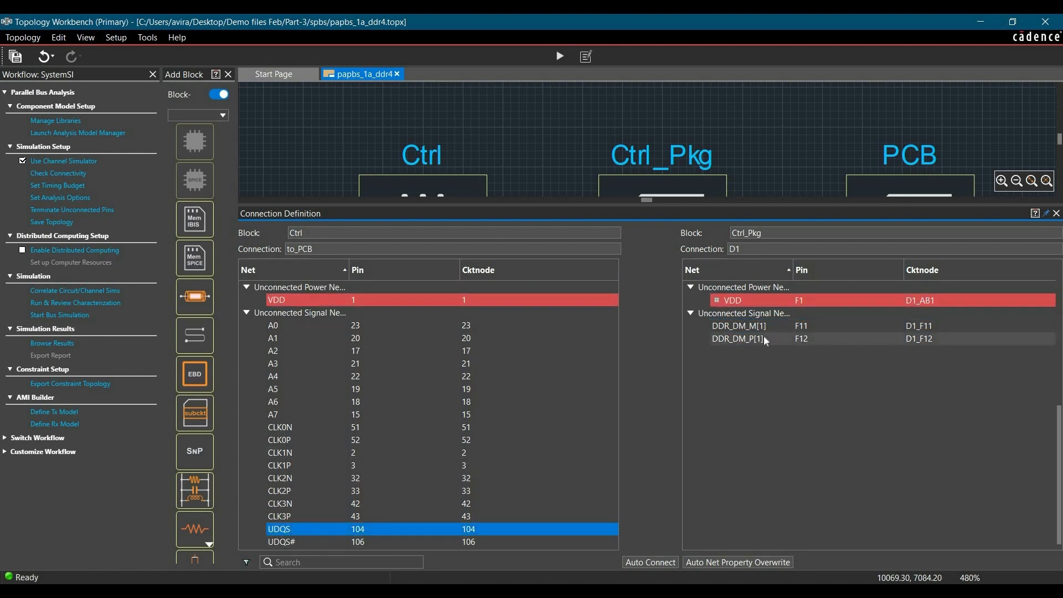
{"action": "right_click", "coordinate": [764, 339]}
{"action": "left_click", "coordinate": [791, 344]}
{"action": "left_click", "coordinate": [287, 542]}
{"action": "left_click", "coordinate": [753, 351]}
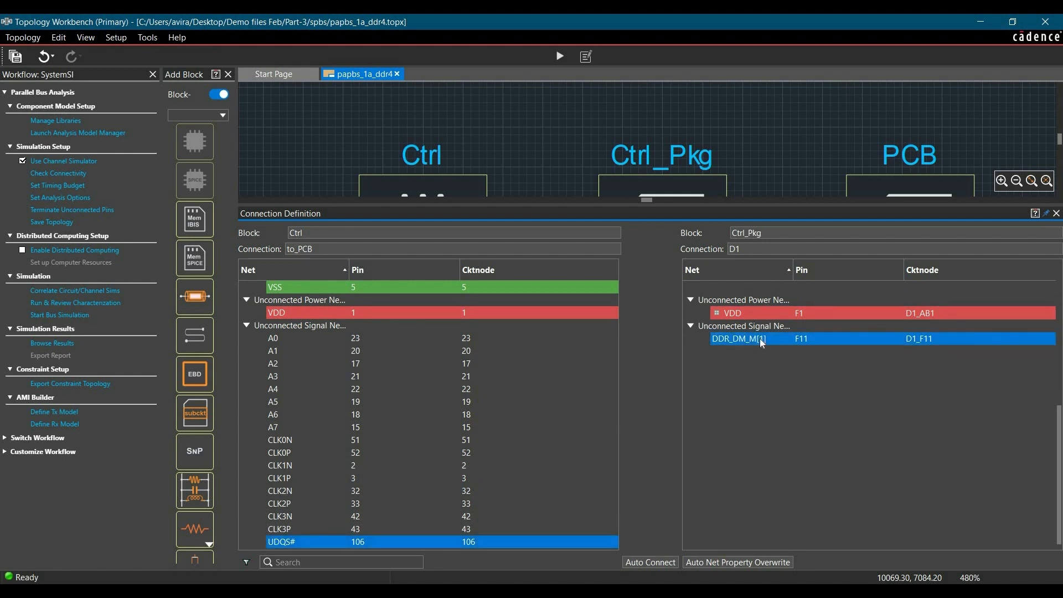
{"action": "right_click", "coordinate": [763, 351]}
{"action": "left_click", "coordinate": [781, 357]}
Review the net pairs between Ctrl and Ctrl_Pkg and close the Connection Definition.
{"action": "scroll", "coordinate": [571, 387], "scroll_direction": "up", "scroll_amount": 10}
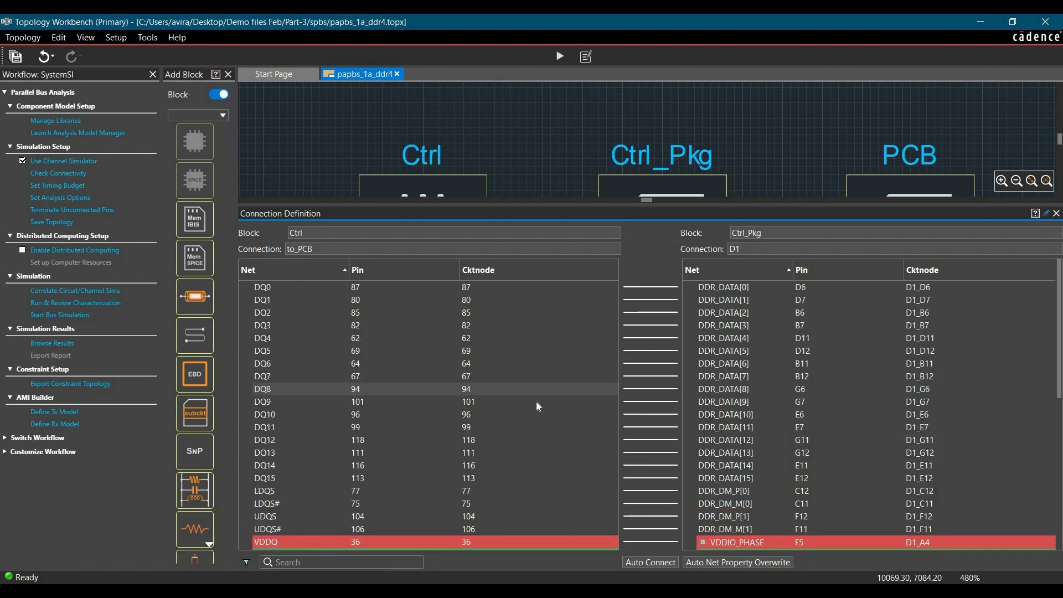
{"action": "scroll", "coordinate": [576, 394], "scroll_direction": "down", "scroll_amount": 1}
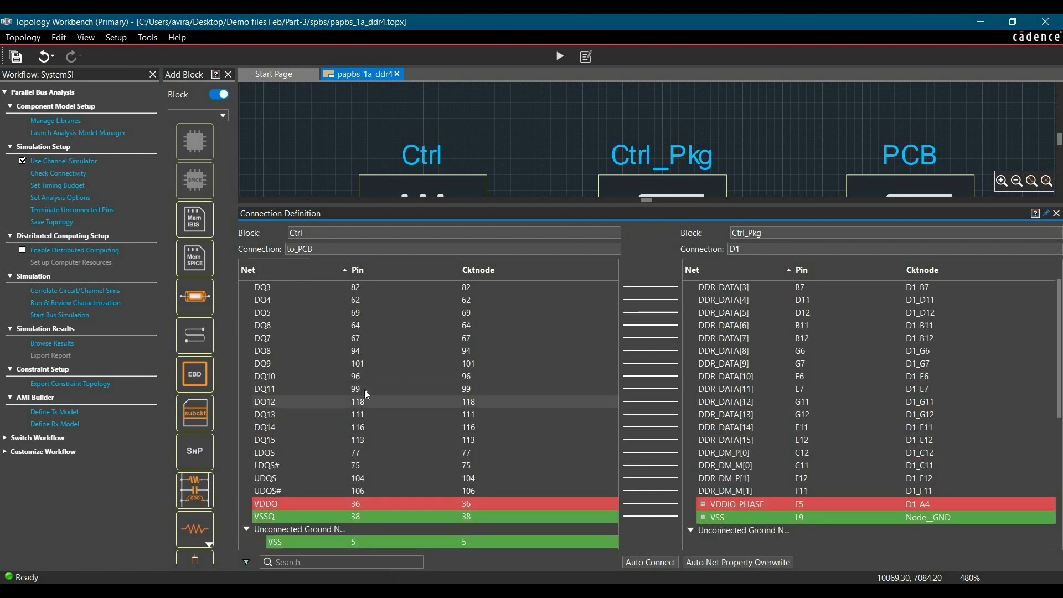
{"action": "scroll", "coordinate": [294, 396], "scroll_direction": "down", "scroll_amount": 2}
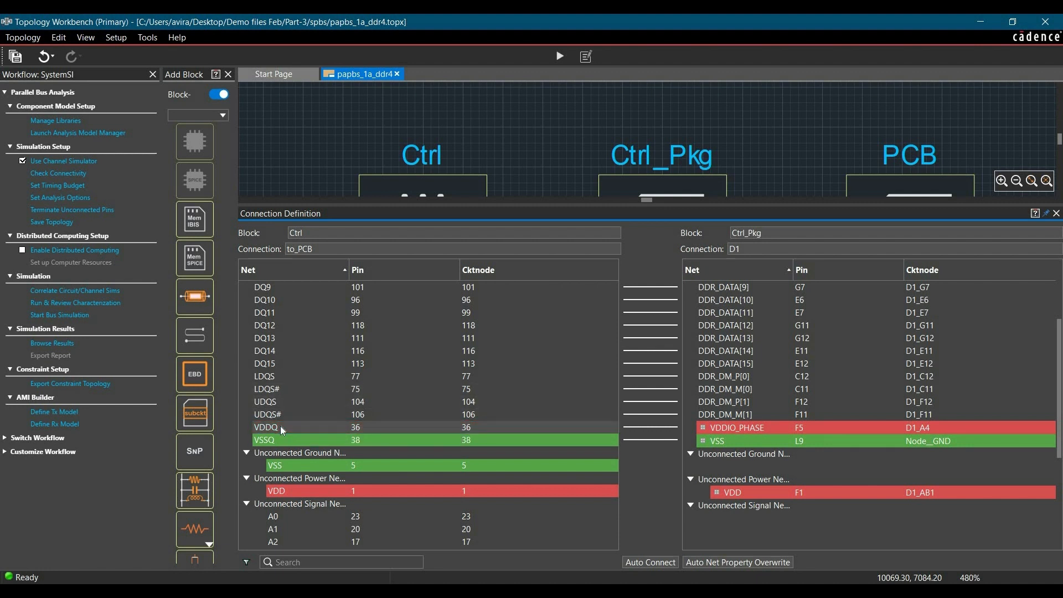
{"action": "left_click", "coordinate": [1056, 213]}
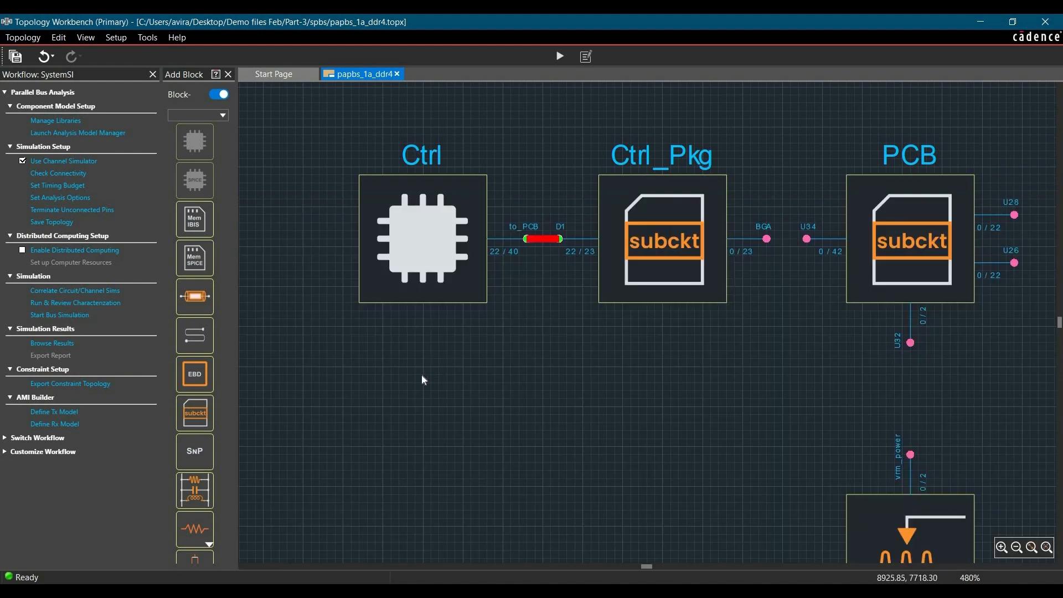
Connect the BGA port of Ctrl_Pkg to the U34 port of the PCB block.
{"action": "scroll", "coordinate": [422, 379], "scroll_direction": "down", "scroll_amount": 10}
{"action": "scroll", "coordinate": [399, 275], "scroll_direction": "up", "scroll_amount": 7}
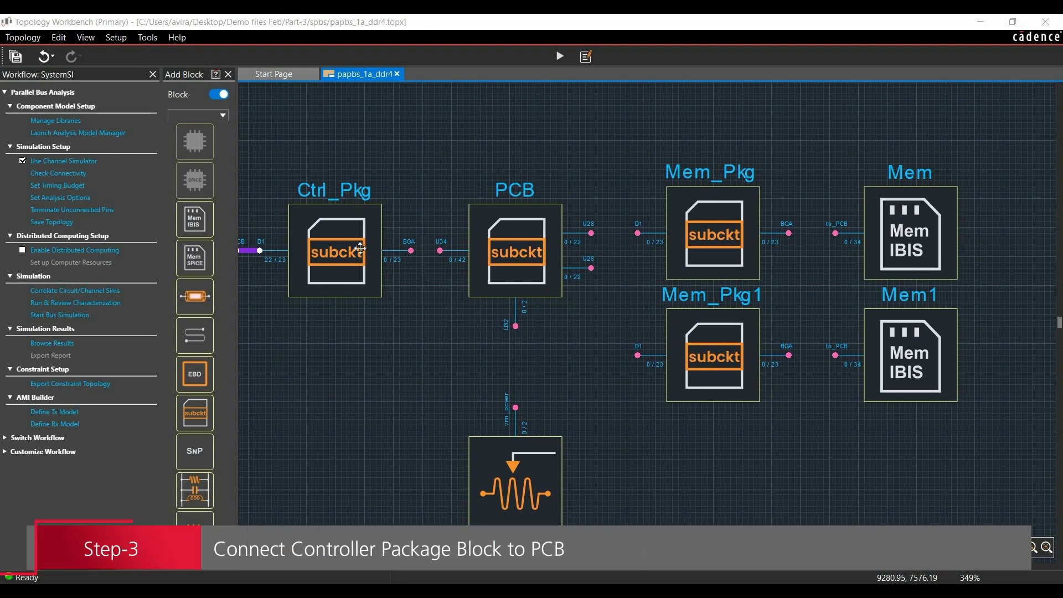
{"action": "scroll", "coordinate": [546, 262], "scroll_direction": "up", "scroll_amount": 3}
{"action": "scroll", "coordinate": [468, 254], "scroll_direction": "up", "scroll_amount": 2}
{"action": "left_click", "coordinate": [469, 255]}
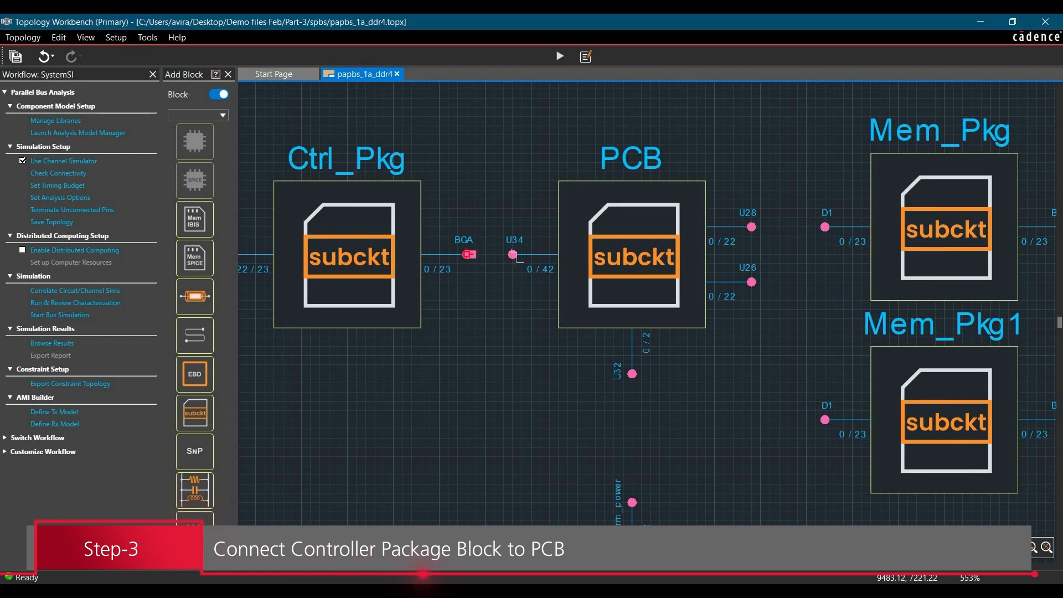
{"action": "left_click", "coordinate": [513, 255]}
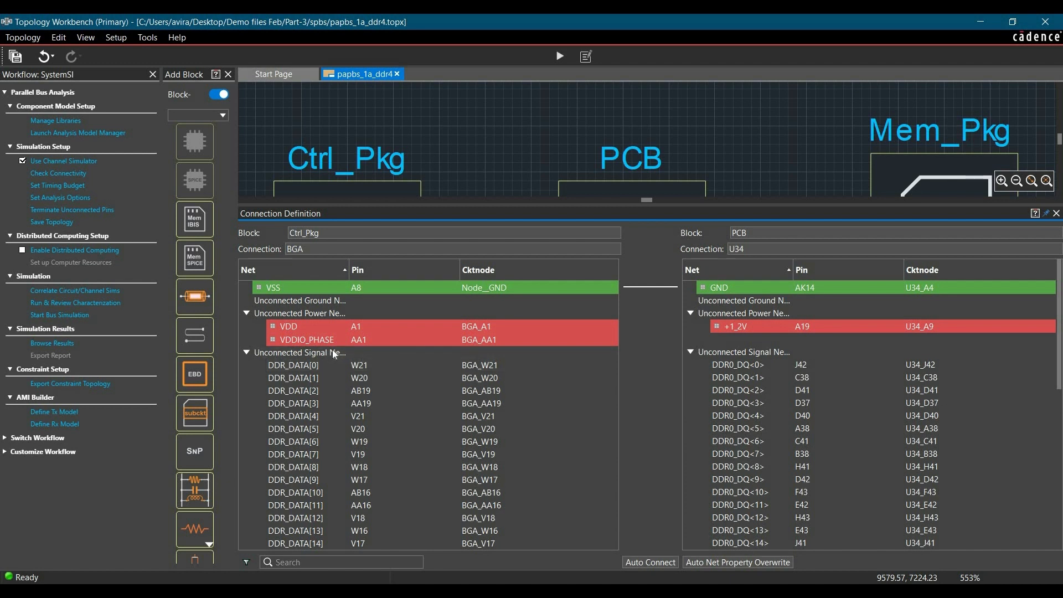
Connect the Ctrl_Pkg power net VDDIO_PHASE to the PCB power net +1_2V.
{"action": "left_click", "coordinate": [316, 338]}
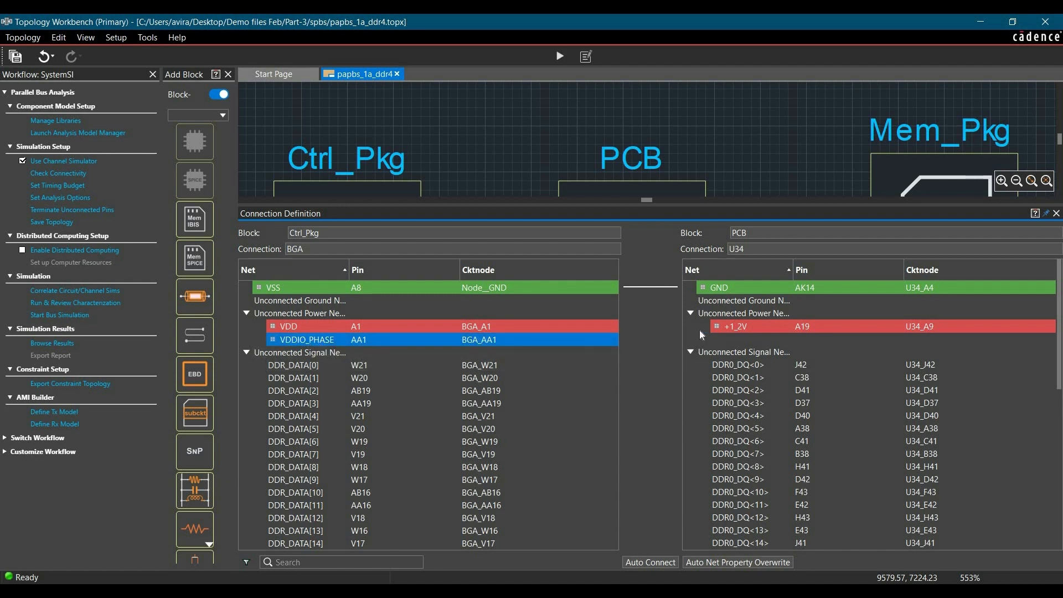
{"action": "left_click", "coordinate": [750, 328]}
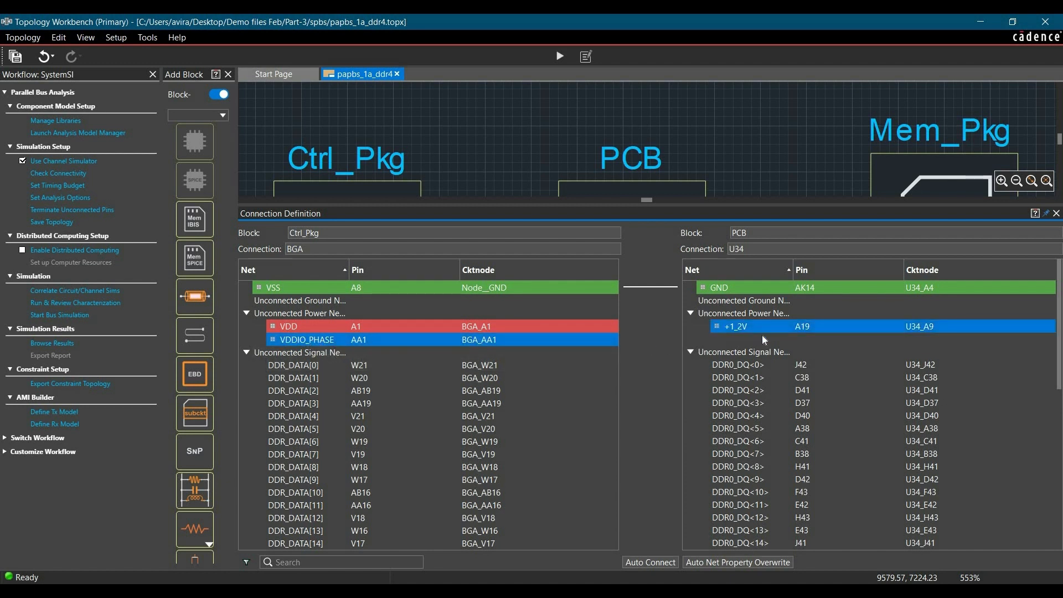
{"action": "right_click", "coordinate": [750, 328]}
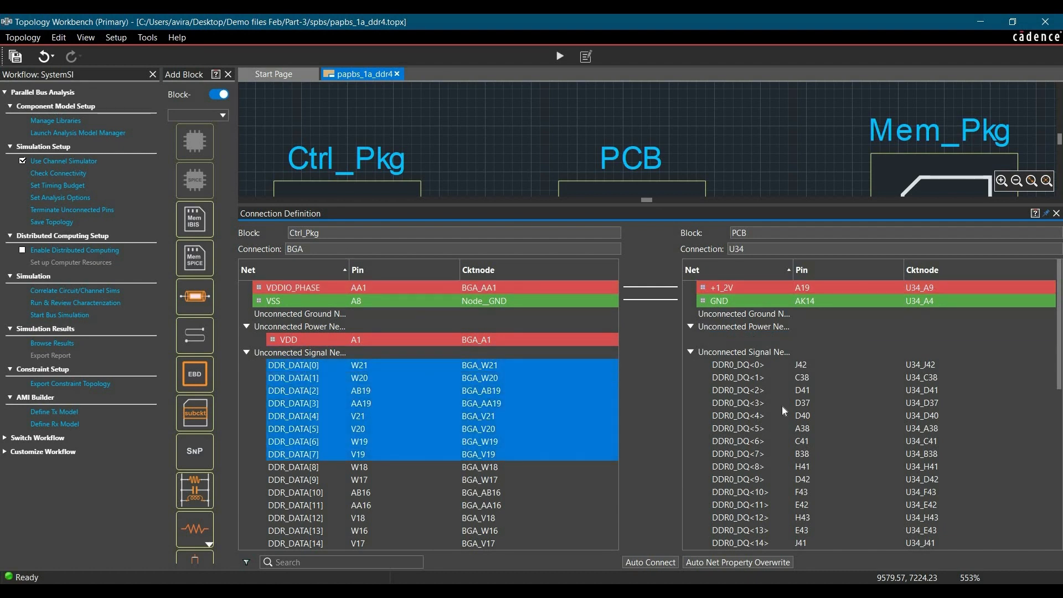
Connect Ctrl_Pkg nets DDR_DATA[0] to [7] to PCB nets DDR0_DQ<0> to <7>, and DDR_DATA[8] to [15] to DDR0_DQ<16> to <23>.
{"action": "left_click", "coordinate": [321, 392]}
{"action": "left_click", "coordinate": [329, 480], "text": "shift"}
{"action": "scroll", "coordinate": [759, 420], "scroll_direction": "down", "scroll_amount": 3}
{"action": "left_click", "coordinate": [753, 376]}
{"action": "scroll", "coordinate": [767, 434], "scroll_direction": "down", "scroll_amount": 1}
{"action": "left_click", "coordinate": [768, 427], "text": "shift"}
{"action": "right_click", "coordinate": [770, 429]}
{"action": "left_click", "coordinate": [789, 437]}
Connect the Ctrl_Pkg nets DDR_DM_M[0] to DDR0_DQS_N<0> and DDR_DM_M[1] to DDR0_DQS_N<2> on the PCB.
{"action": "left_click", "coordinate": [329, 381]}
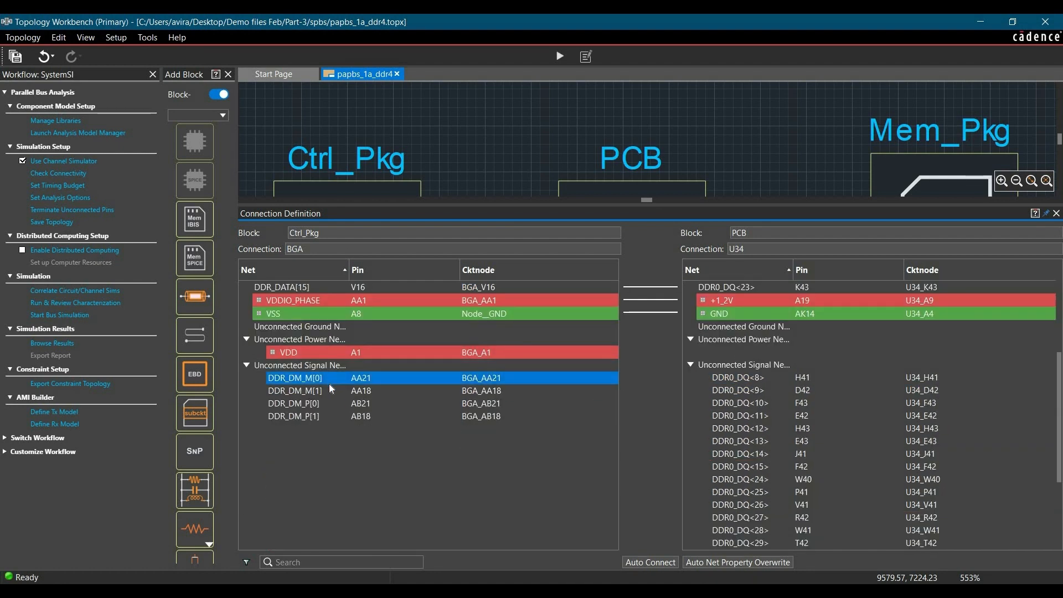
{"action": "scroll", "coordinate": [806, 533], "scroll_direction": "down", "scroll_amount": 4}
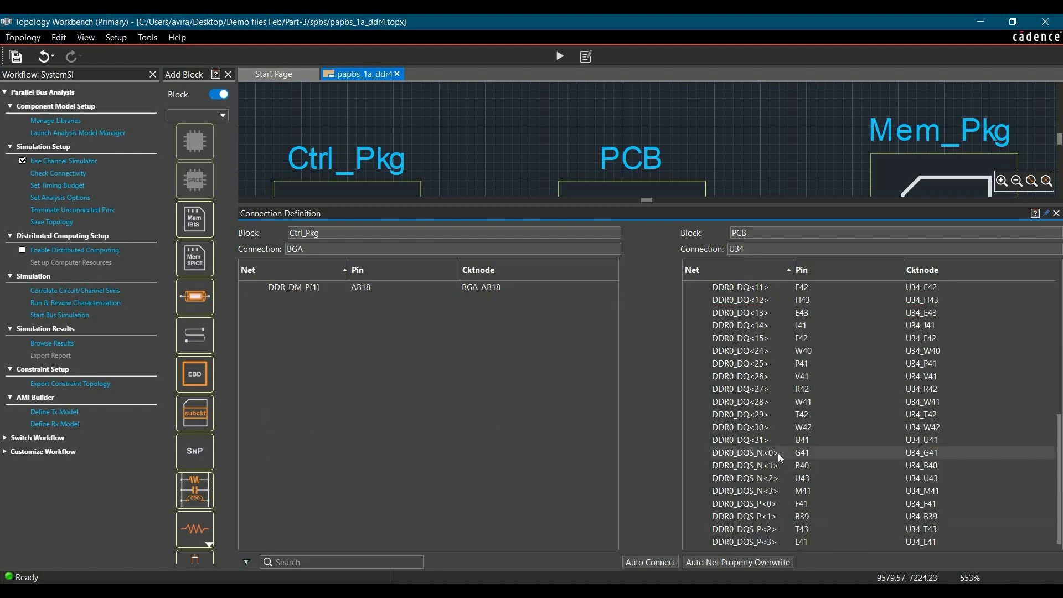
{"action": "right_click", "coordinate": [779, 453]}
{"action": "left_click", "coordinate": [797, 461]}
{"action": "scroll", "coordinate": [371, 444], "scroll_direction": "up", "scroll_amount": 4}
{"action": "left_click", "coordinate": [365, 418]}
{"action": "scroll", "coordinate": [906, 444], "scroll_direction": "down", "scroll_amount": 4}
{"action": "right_click", "coordinate": [818, 476]}
{"action": "left_click", "coordinate": [838, 484]}
Connect the Ctrl_Pkg nets DDR_DM_P[0] to DDR0_DQS_P<0> and DDR_DM_P[1] to DDR0_DQS_P<2> on the PCB.
{"action": "scroll", "coordinate": [491, 419], "scroll_direction": "up", "scroll_amount": 4}
{"action": "left_click", "coordinate": [443, 429]}
{"action": "scroll", "coordinate": [745, 493], "scroll_direction": "down", "scroll_amount": 4}
{"action": "left_click", "coordinate": [764, 509]}
{"action": "right_click", "coordinate": [764, 509]}
{"action": "left_click", "coordinate": [784, 517]}
{"action": "scroll", "coordinate": [332, 355], "scroll_direction": "up", "scroll_amount": 1}
{"action": "left_click", "coordinate": [304, 322]}
{"action": "scroll", "coordinate": [736, 499], "scroll_direction": "down", "scroll_amount": 1}
{"action": "right_click", "coordinate": [757, 530]}
{"action": "left_click", "coordinate": [777, 540]}
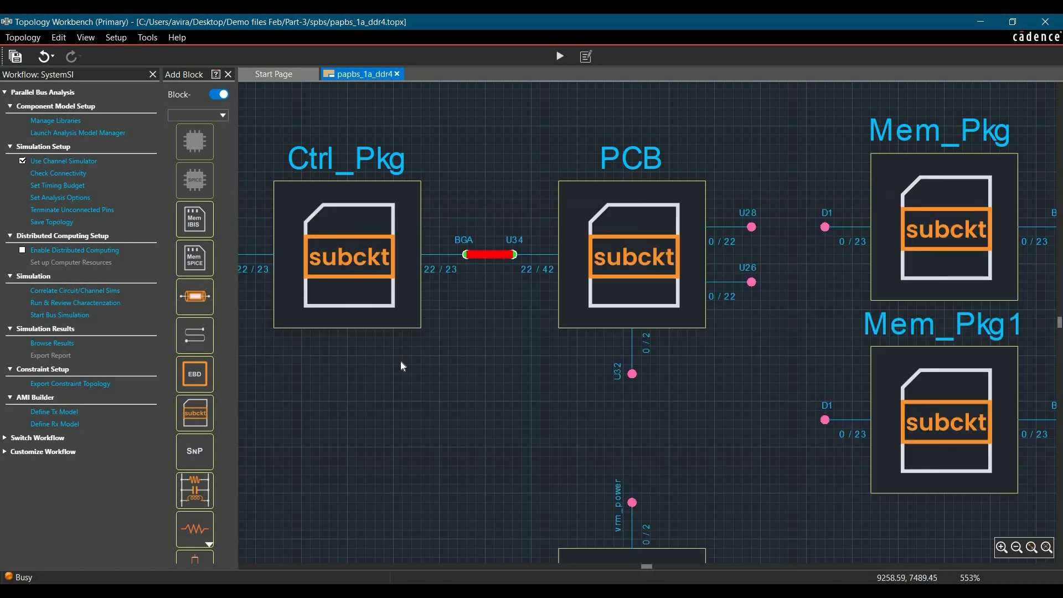
Connect the U32 port of the PCB block to the VRM's vrm_power port and close the Connection Definition.
{"action": "scroll", "coordinate": [409, 376], "scroll_direction": "down", "scroll_amount": 3}
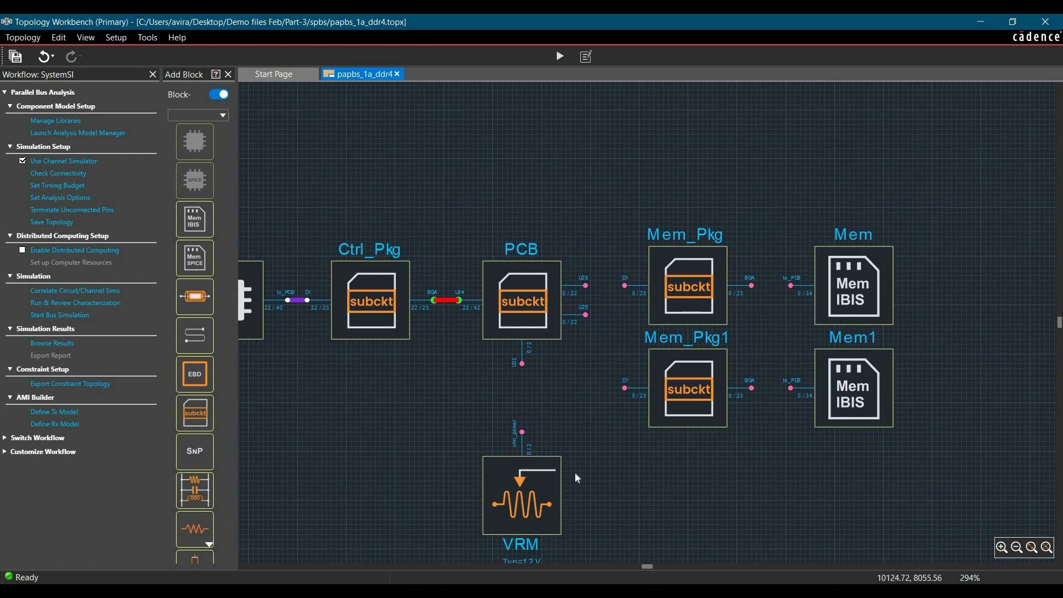
{"action": "scroll", "coordinate": [578, 426], "scroll_direction": "up", "scroll_amount": 3}
{"action": "scroll", "coordinate": [614, 392], "scroll_direction": "down", "scroll_amount": 3}
{"action": "scroll", "coordinate": [648, 321], "scroll_direction": "up", "scroll_amount": 2}
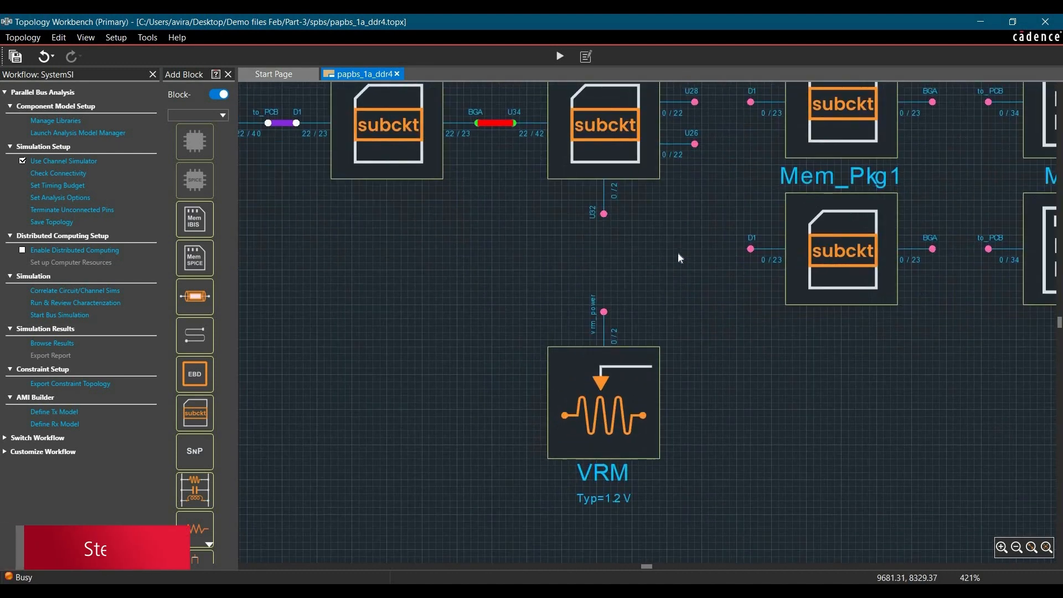
{"action": "left_click_drag", "start_coordinate": [594, 179], "coordinate": [595, 309]}
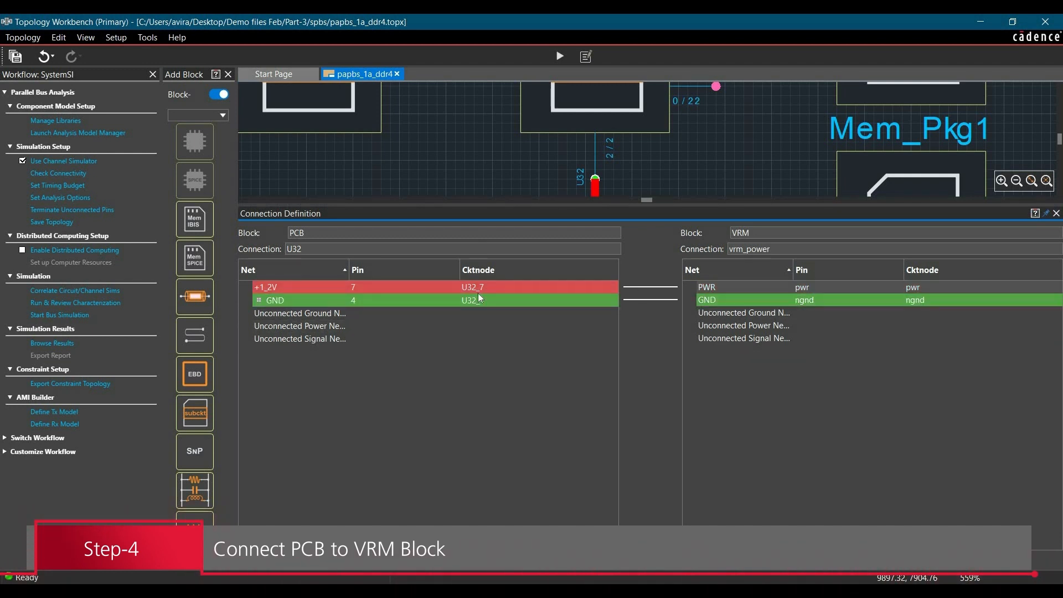
{"action": "left_click", "coordinate": [1057, 213]}
Connect the U28 port of the PCB block to the D1 port of Mem_Pkg and enlarge the Connection Definition.
{"action": "scroll", "coordinate": [363, 441], "scroll_direction": "down", "scroll_amount": 5}
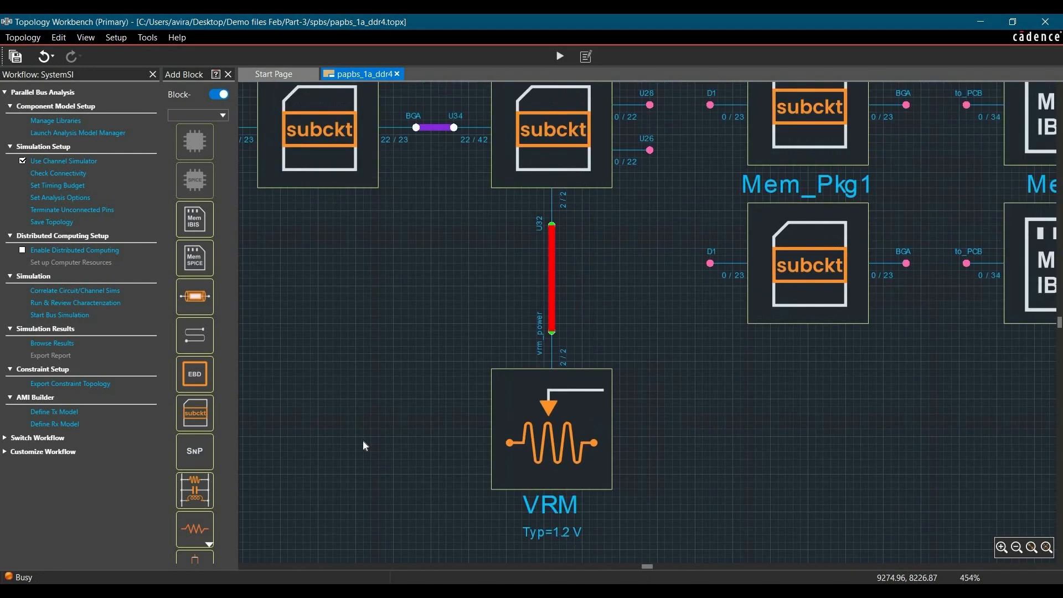
{"action": "scroll", "coordinate": [498, 288], "scroll_direction": "up", "scroll_amount": 5}
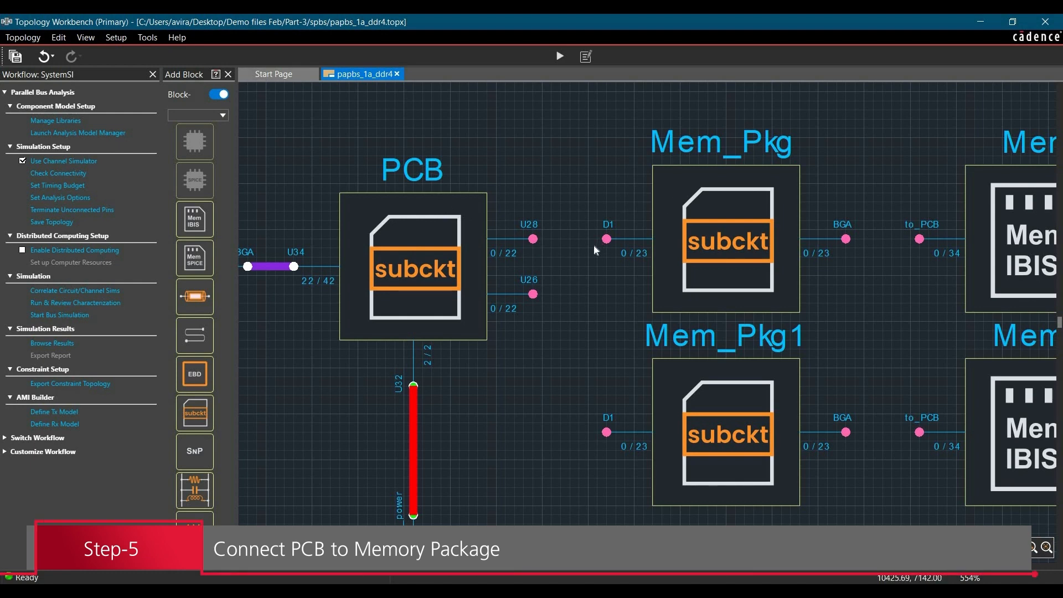
{"action": "left_click_drag", "start_coordinate": [533, 238], "coordinate": [608, 239]}
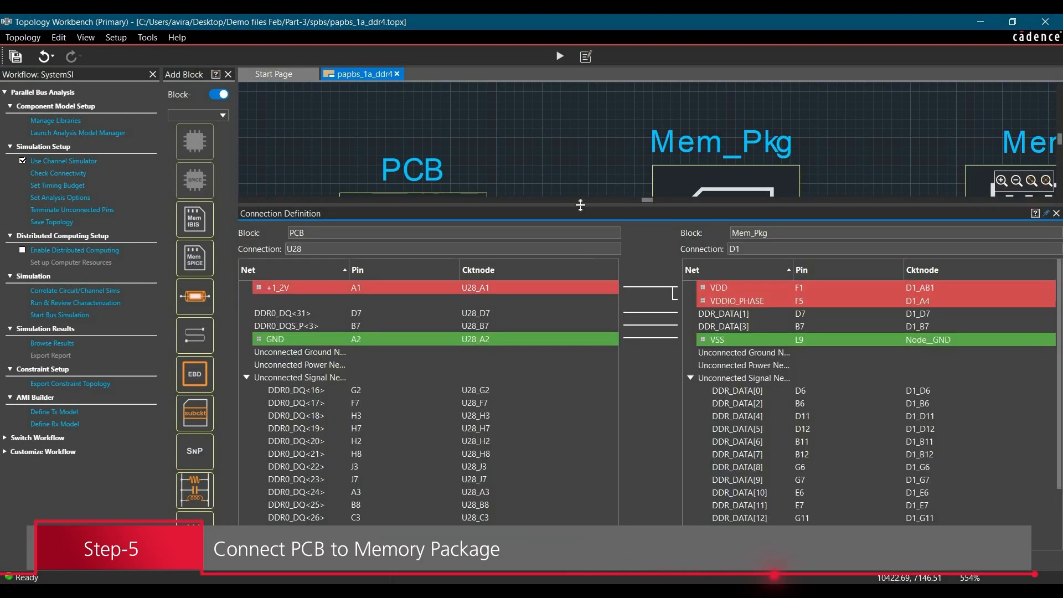
{"action": "left_click_drag", "start_coordinate": [580, 205], "coordinate": [584, 181]}
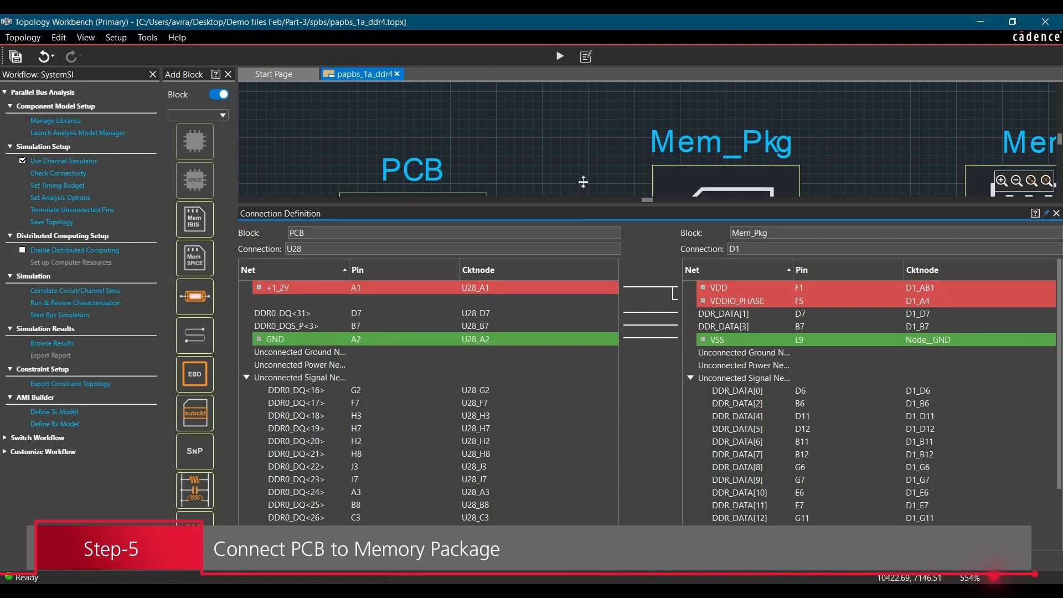
{"action": "left_click", "coordinate": [557, 258]}
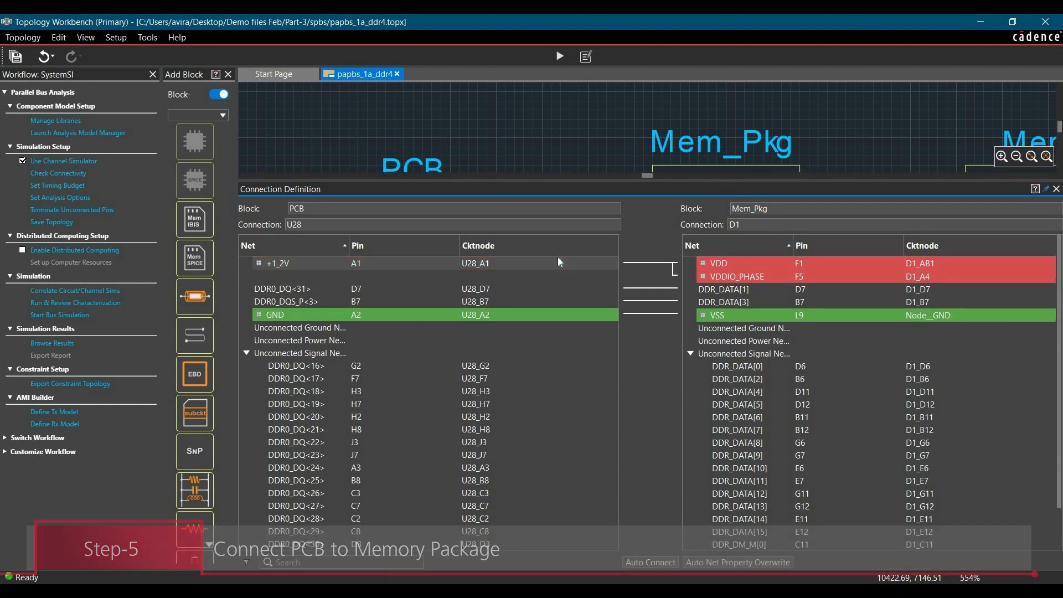
Connect the PCB nets DDR0_DQ<16> to DDR0_DQ<23> to the Mem_Pkg nets DDR_DATA[8] to DDR_DATA[15].
{"action": "left_click", "coordinate": [380, 367]}
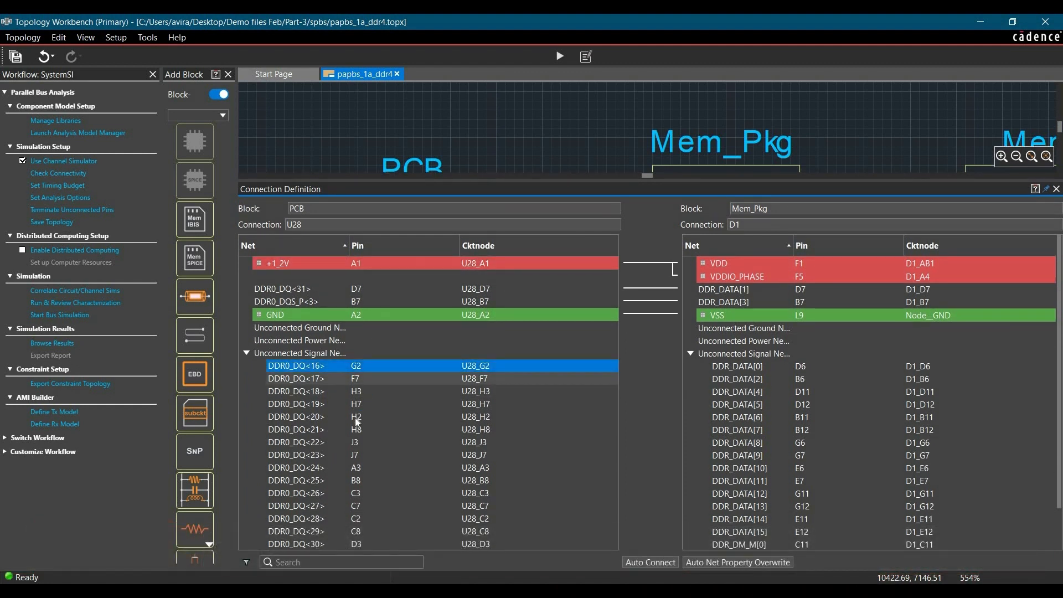
{"action": "left_click", "coordinate": [348, 455], "text": "shift"}
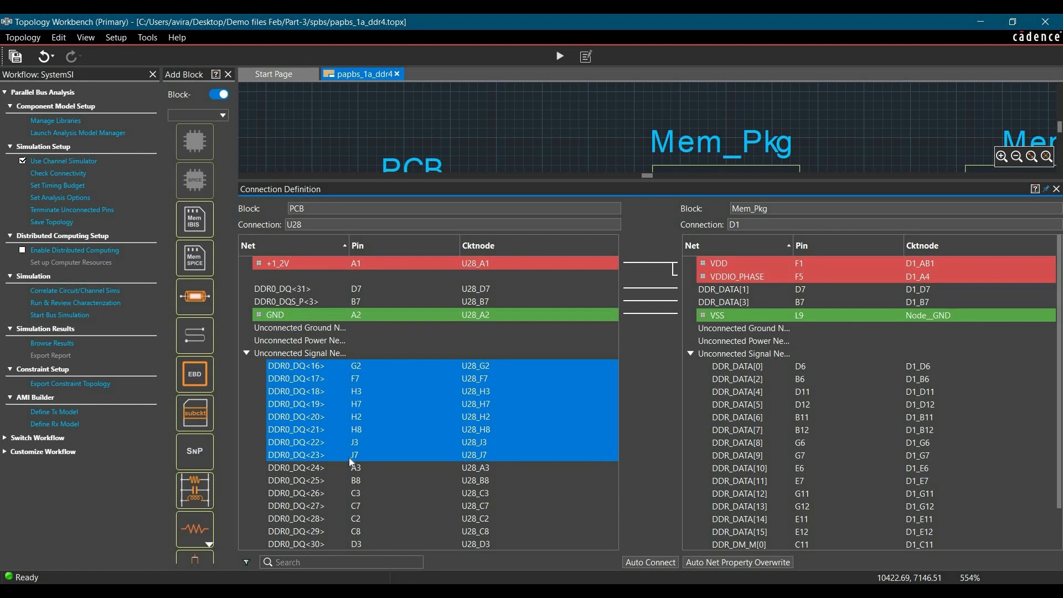
{"action": "left_click", "coordinate": [765, 440]}
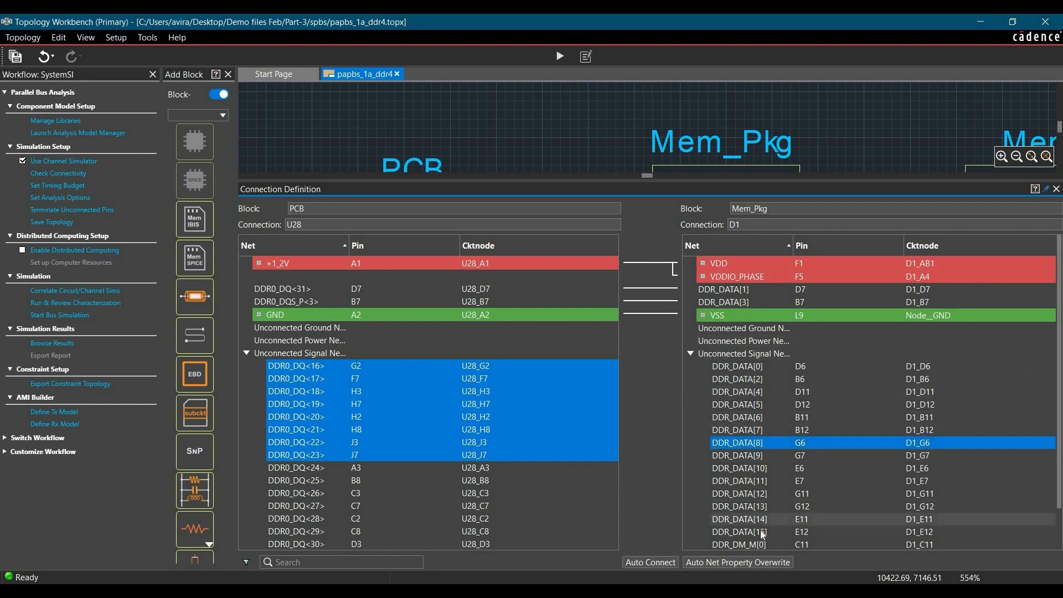
{"action": "left_click", "coordinate": [761, 530], "text": "shift"}
{"action": "right_click", "coordinate": [761, 530]}
{"action": "left_click", "coordinate": [792, 553]}
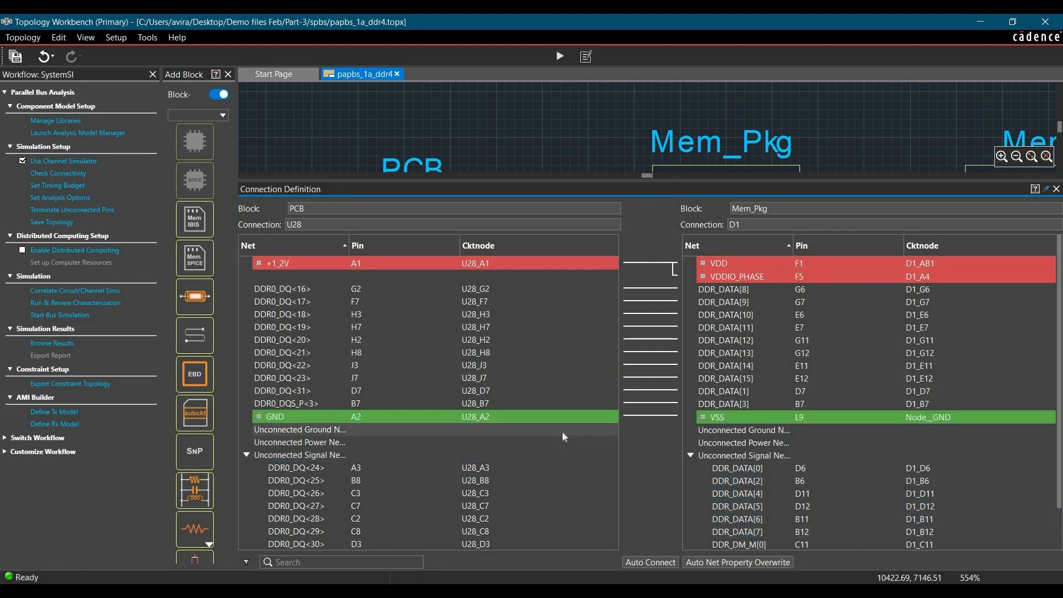
Connect the PCB strobe nets DDR0_DQS_N<2> to DDR_DM_M[1] and DDR0_DQS_P<2> to DDR_DM_P[1] on Mem_Pkg.
{"action": "scroll", "coordinate": [420, 398], "scroll_direction": "down", "scroll_amount": 1}
{"action": "left_click", "coordinate": [360, 519]}
{"action": "left_click", "coordinate": [780, 518]}
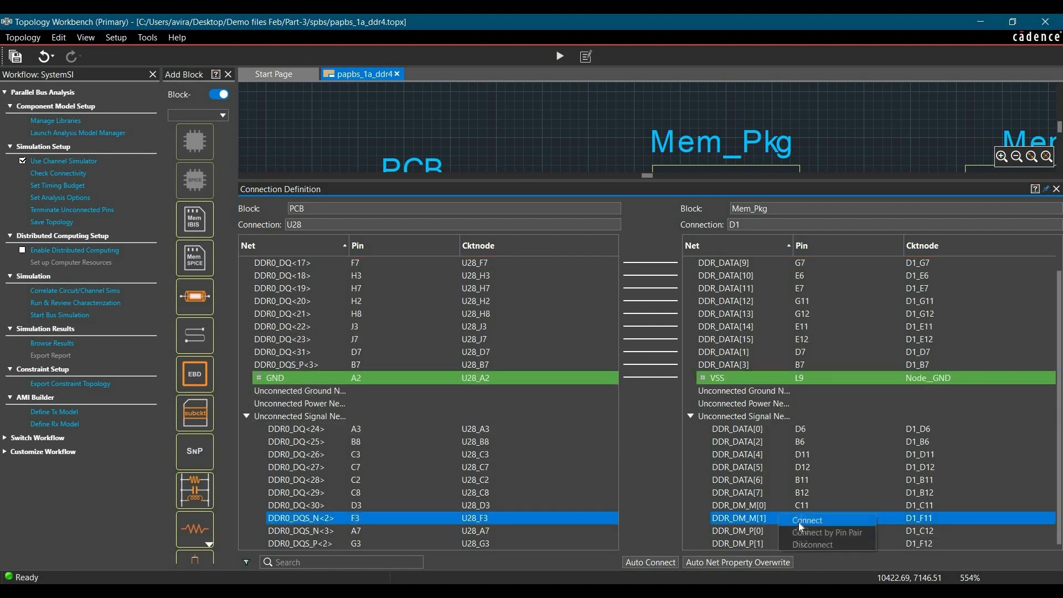
{"action": "right_click", "coordinate": [779, 518]}
{"action": "left_click", "coordinate": [808, 540]}
{"action": "left_click", "coordinate": [353, 542]}
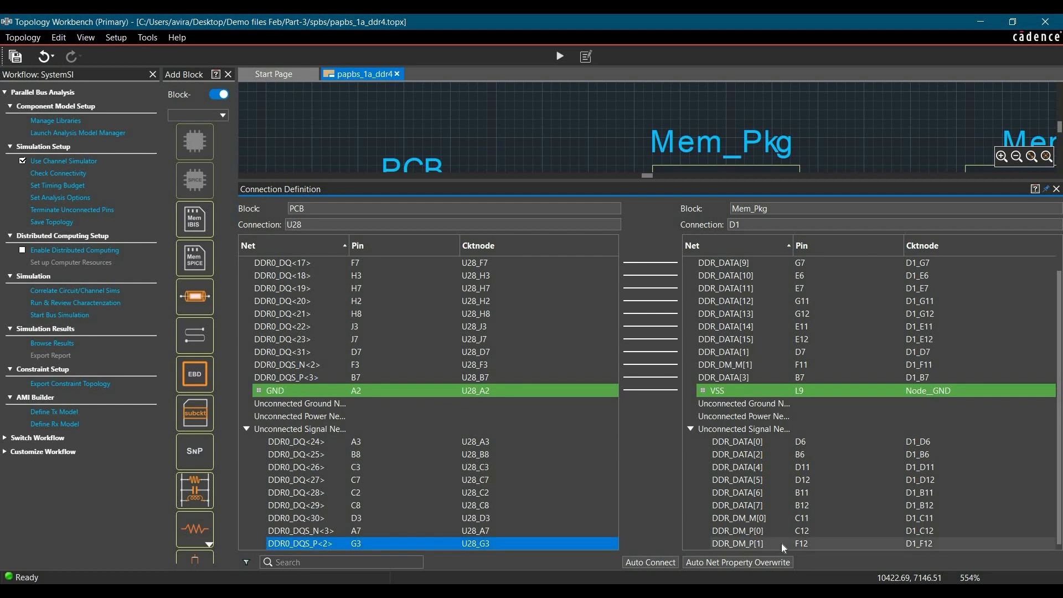
{"action": "left_click", "coordinate": [766, 546]}
{"action": "right_click", "coordinate": [767, 546]}
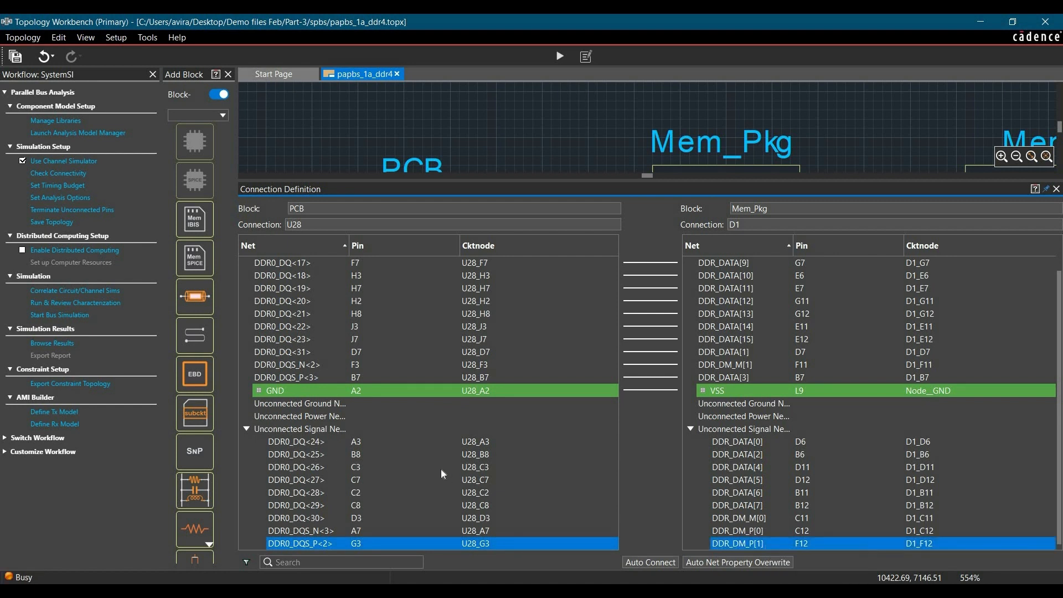
{"action": "left_click", "coordinate": [796, 568]}
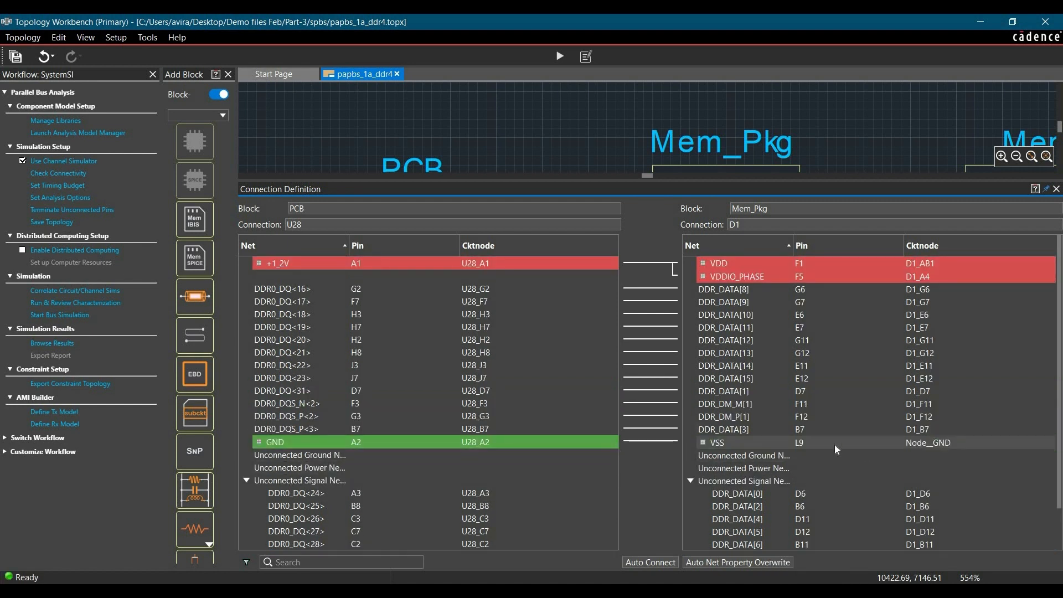
Disconnect the Mem_Pkg power net VDD from the PCB power net +1_2V.
{"action": "left_click", "coordinate": [736, 262]}
{"action": "right_click", "coordinate": [735, 263]}
{"action": "left_click", "coordinate": [763, 293]}
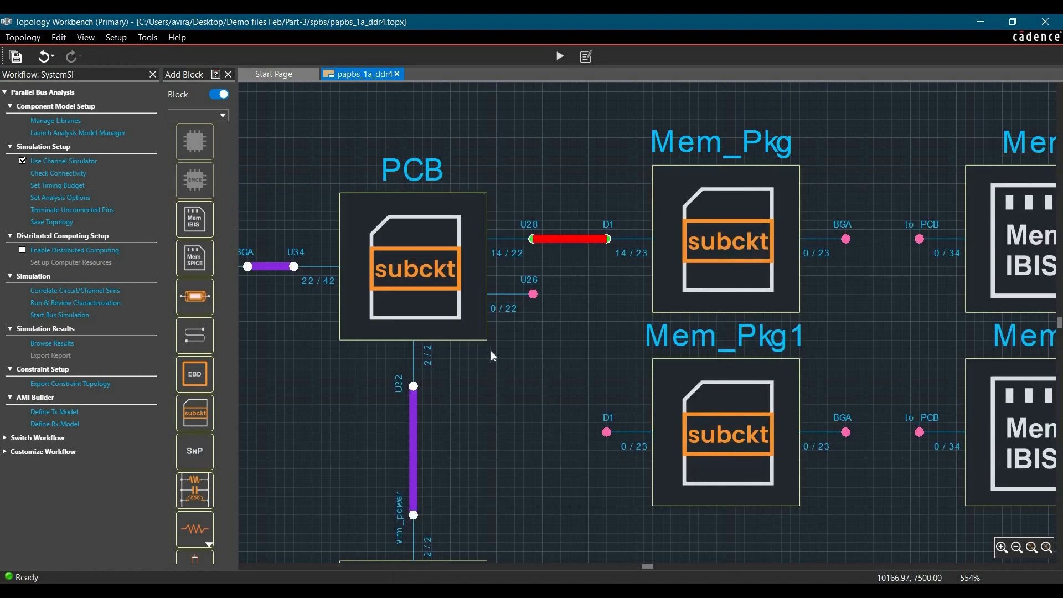
Connect the BGA port of Mem_Pkg to the to_PCB port of the Mem block.
{"action": "scroll", "coordinate": [491, 351], "scroll_direction": "down", "scroll_amount": 5}
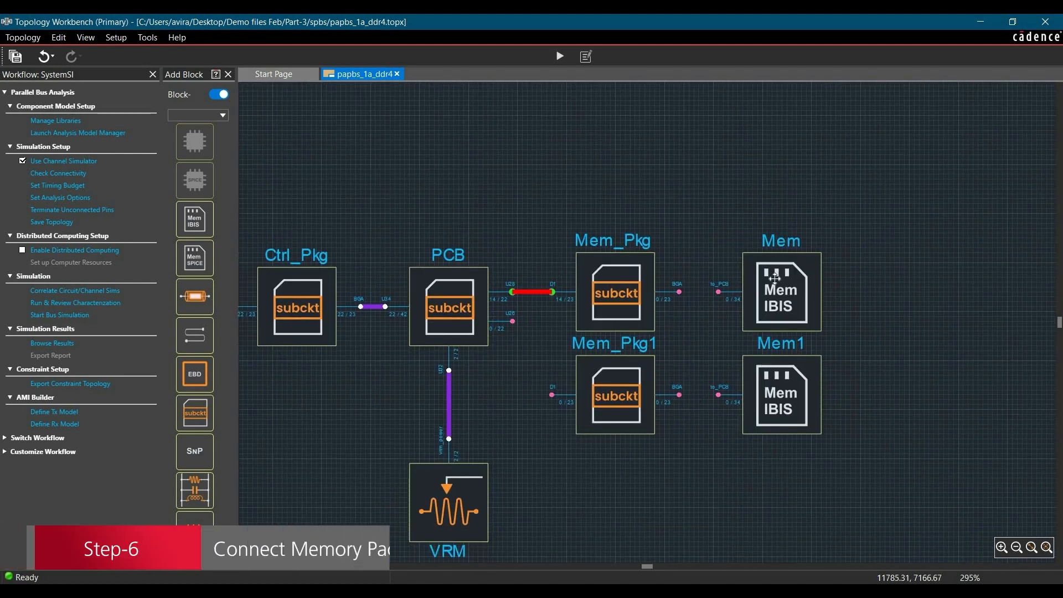
{"action": "scroll", "coordinate": [630, 300], "scroll_direction": "up", "scroll_amount": 4}
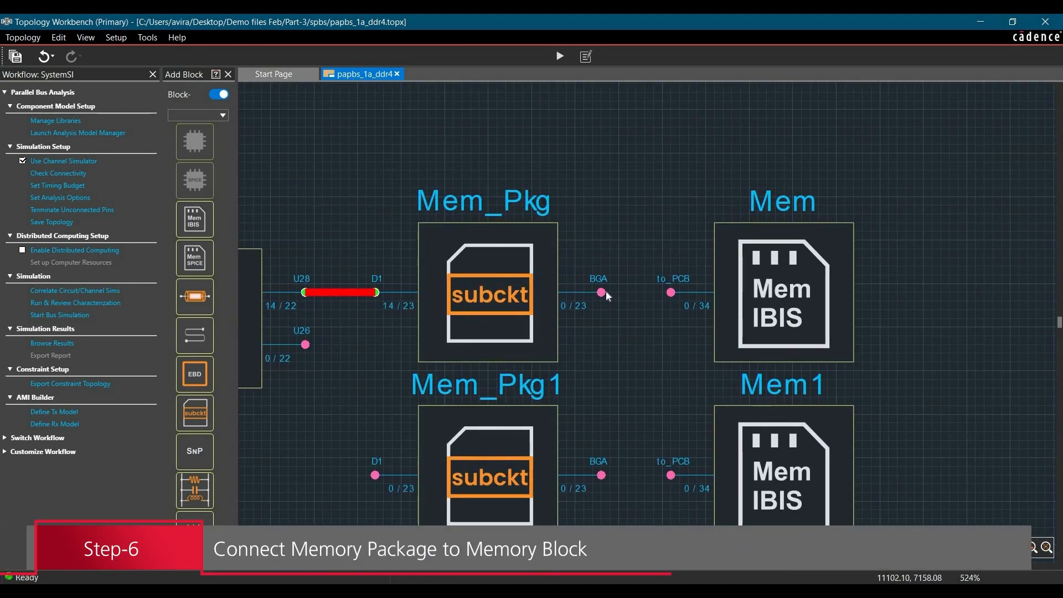
{"action": "mouse_move", "coordinate": [602, 292]}
{"action": "left_mouse_down"}
{"action": "mouse_move", "coordinate": [660, 293]}
{"action": "mouse_move", "coordinate": [659, 304]}
{"action": "left_mouse_up"}
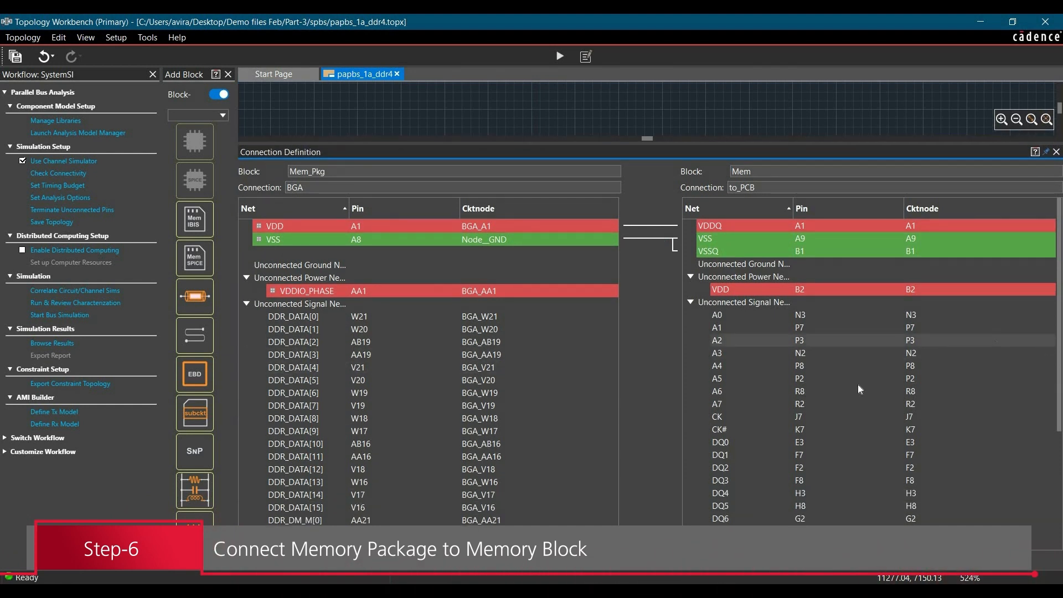
Connect the Mem_Pkg nets DDR_DATA[8] to DDR_DATA[15] to the Mem nets DQ8 to DQ15.
{"action": "left_click", "coordinate": [322, 420]}
{"action": "scroll", "coordinate": [324, 439], "scroll_direction": "down", "scroll_amount": 2}
{"action": "left_click", "coordinate": [324, 430], "text": "shift"}
{"action": "scroll", "coordinate": [783, 399], "scroll_direction": "up", "scroll_amount": 1}
{"action": "scroll", "coordinate": [825, 400], "scroll_direction": "down", "scroll_amount": 1}
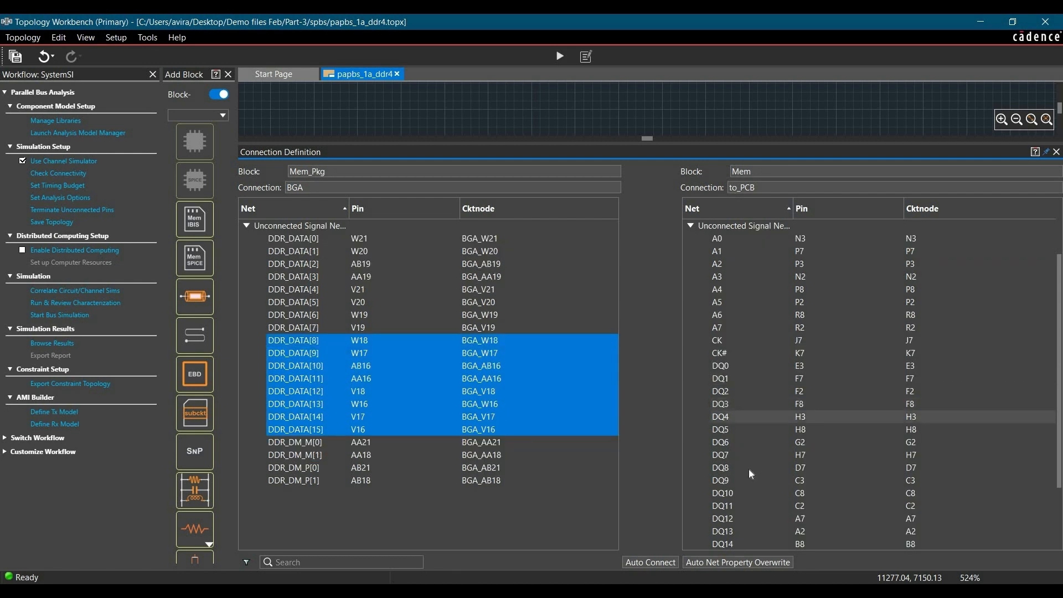
{"action": "left_click", "coordinate": [749, 469]}
{"action": "scroll", "coordinate": [748, 474], "scroll_direction": "down", "scroll_amount": 2}
{"action": "left_click", "coordinate": [745, 480], "text": "shift"}
{"action": "right_click", "coordinate": [745, 480]}
{"action": "left_click", "coordinate": [767, 489]}
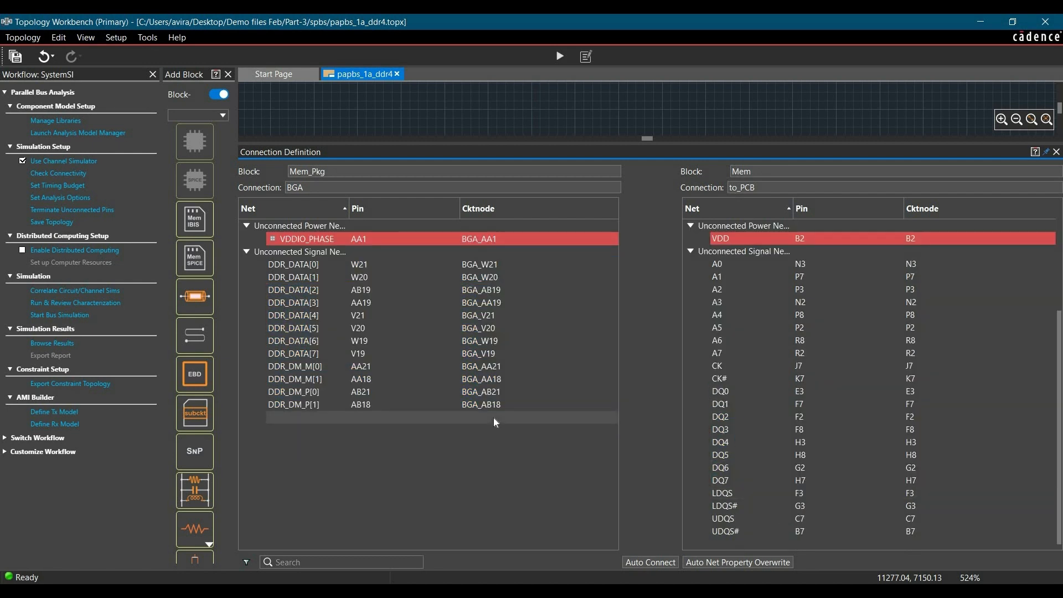
Connect the Mem_Pkg net DDR_DM_M[1] to the Mem strobe net UDQS.
{"action": "left_click", "coordinate": [324, 380]}
{"action": "left_click", "coordinate": [740, 520]}
{"action": "right_click", "coordinate": [741, 521]}
{"action": "left_click", "coordinate": [764, 530]}
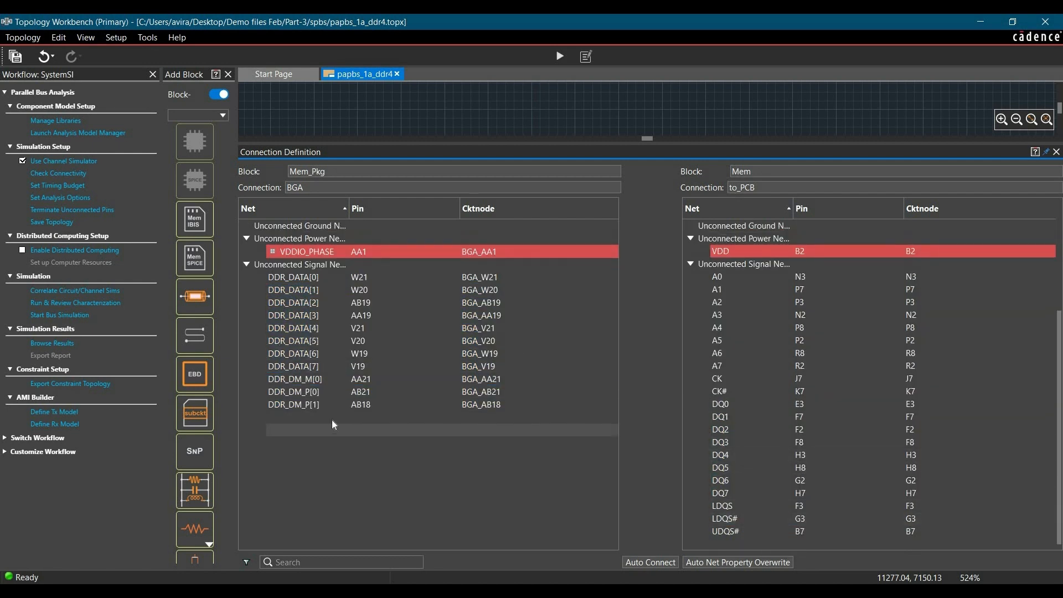
Disconnect the Mem_Pkg net DDR_DM_M[1] from the Mem strobe net UDQS.
{"action": "scroll", "coordinate": [321, 388], "scroll_direction": "up", "scroll_amount": 5}
{"action": "right_click", "coordinate": [308, 327]}
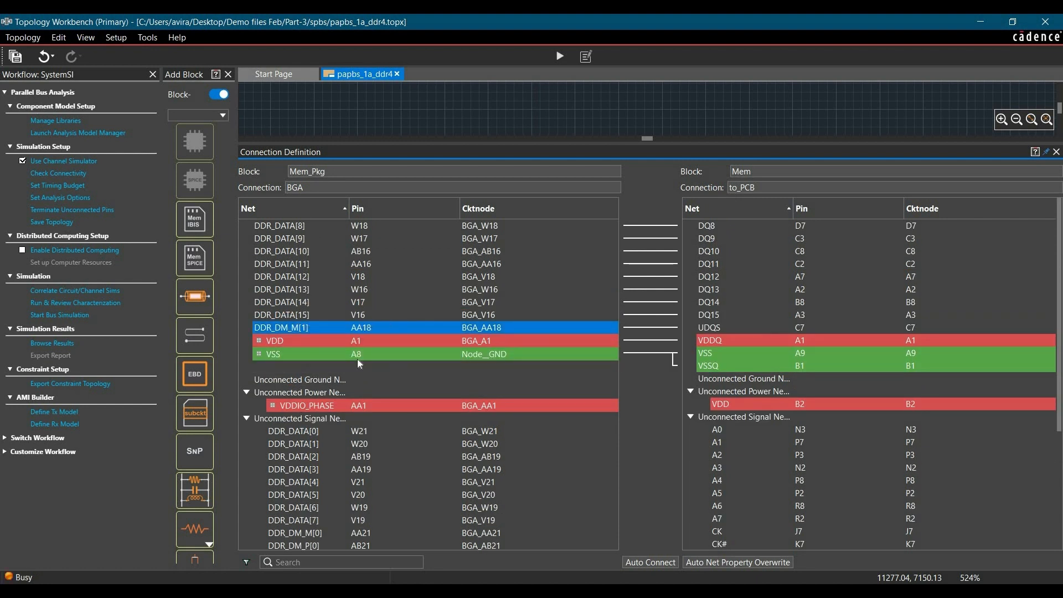
{"action": "left_click", "coordinate": [339, 357]}
Connect the Mem_Pkg nets DDR_DM_M[1] to UDQS# and DDR_DM_P[1] to UDQS on the Mem block.
{"action": "right_click", "coordinate": [725, 533]}
{"action": "left_click", "coordinate": [747, 538]}
{"action": "left_click", "coordinate": [321, 407]}
{"action": "right_click", "coordinate": [728, 534]}
{"action": "left_click", "coordinate": [748, 539]}
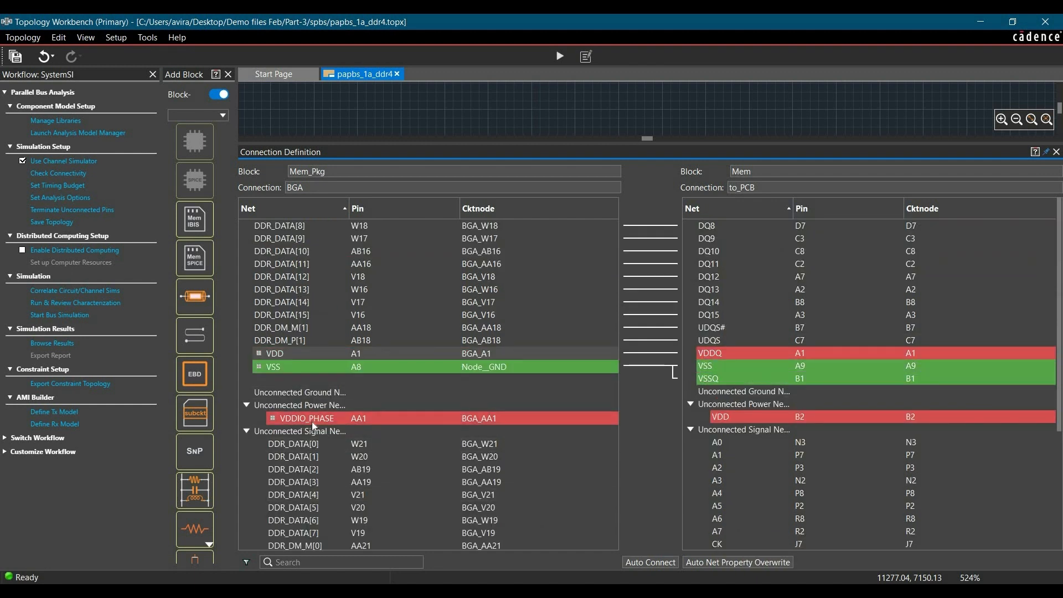
Disconnect the Mem_Pkg power net VDD from the Mem net VDDQ and connect VDDIO_PHASE to VDDQ instead.
{"action": "right_click", "coordinate": [427, 356]}
{"action": "left_click", "coordinate": [443, 373]}
{"action": "left_click", "coordinate": [349, 421]}
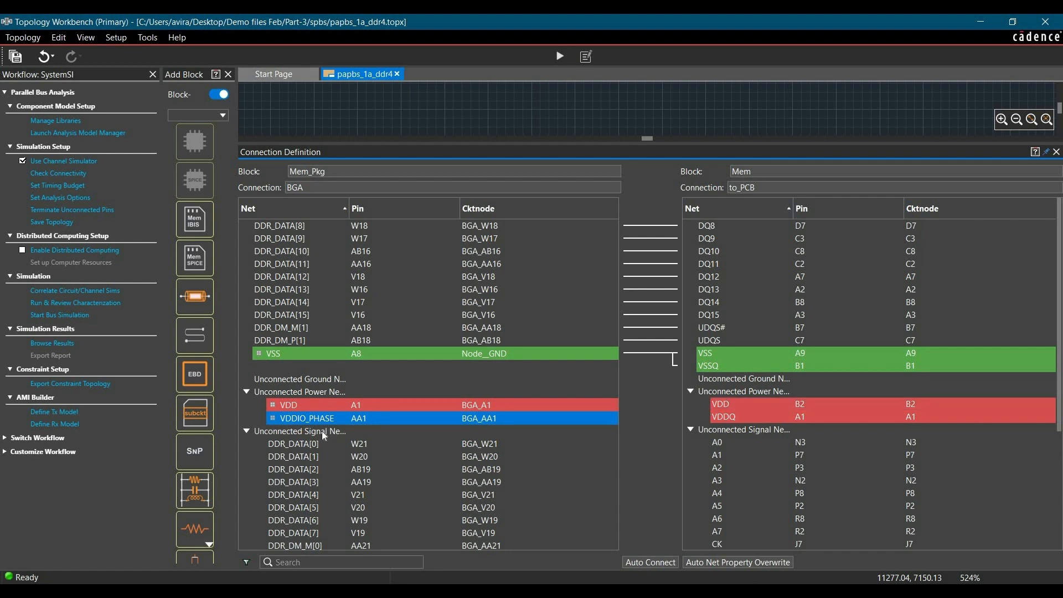
{"action": "right_click", "coordinate": [735, 418]}
{"action": "left_click", "coordinate": [755, 434]}
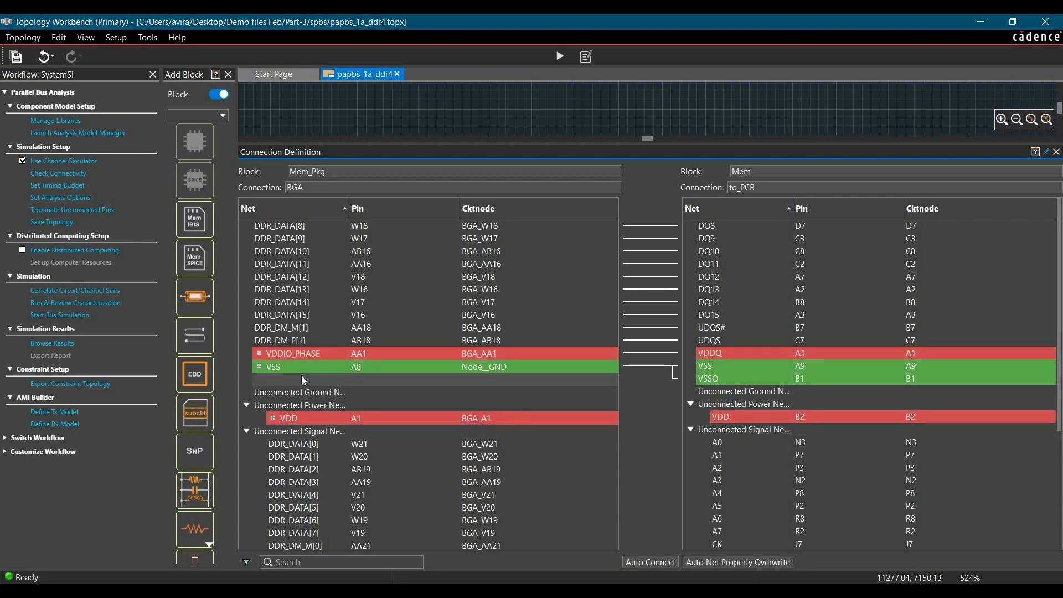
Disconnect the Mem ground net VSS from the Mem_Pkg VSS net and close the connection definition.
{"action": "right_click", "coordinate": [719, 367]}
{"action": "left_click", "coordinate": [737, 383]}
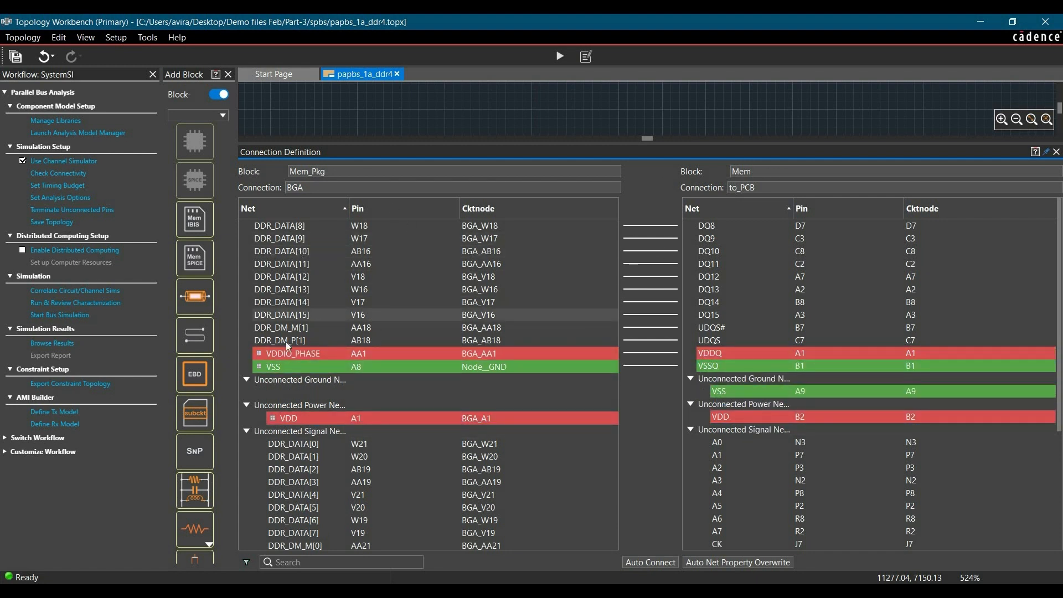
{"action": "left_click", "coordinate": [1056, 151]}
Wire the PCB block's U26 connection to the D1 connection of Mem_Pkg1.
{"action": "scroll", "coordinate": [637, 302], "scroll_direction": "down", "scroll_amount": 1}
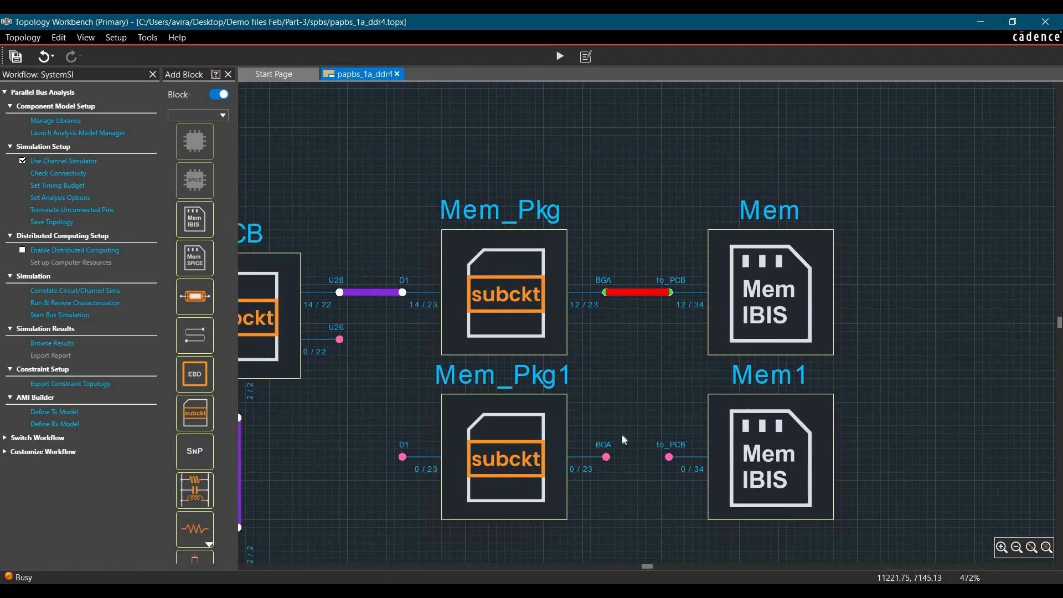
{"action": "scroll", "coordinate": [624, 440], "scroll_direction": "down", "scroll_amount": 4}
{"action": "scroll", "coordinate": [436, 488], "scroll_direction": "up", "scroll_amount": 3}
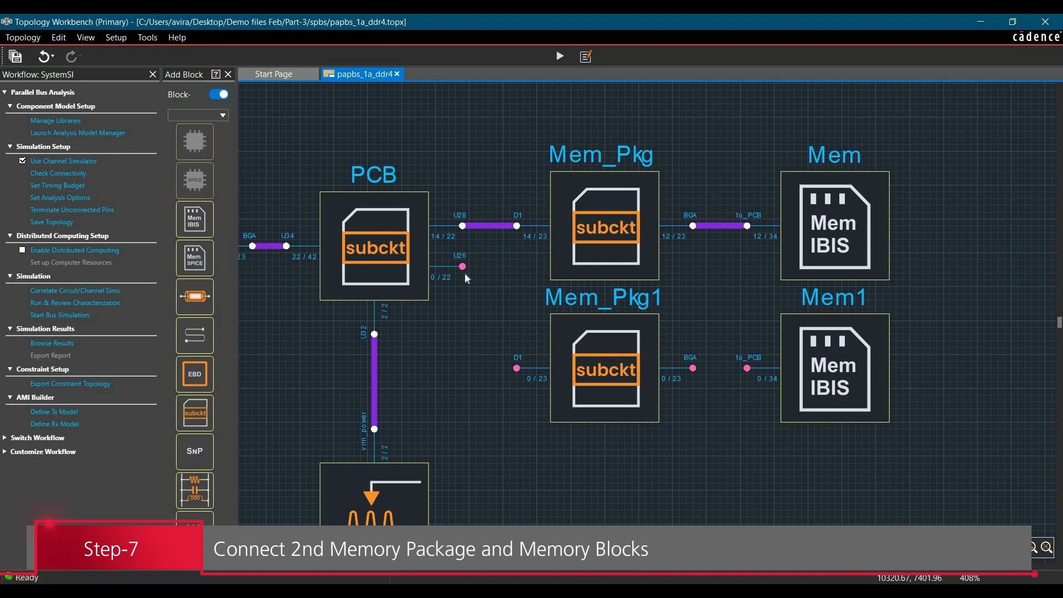
{"action": "left_click_drag", "start_coordinate": [463, 267], "coordinate": [509, 408]}
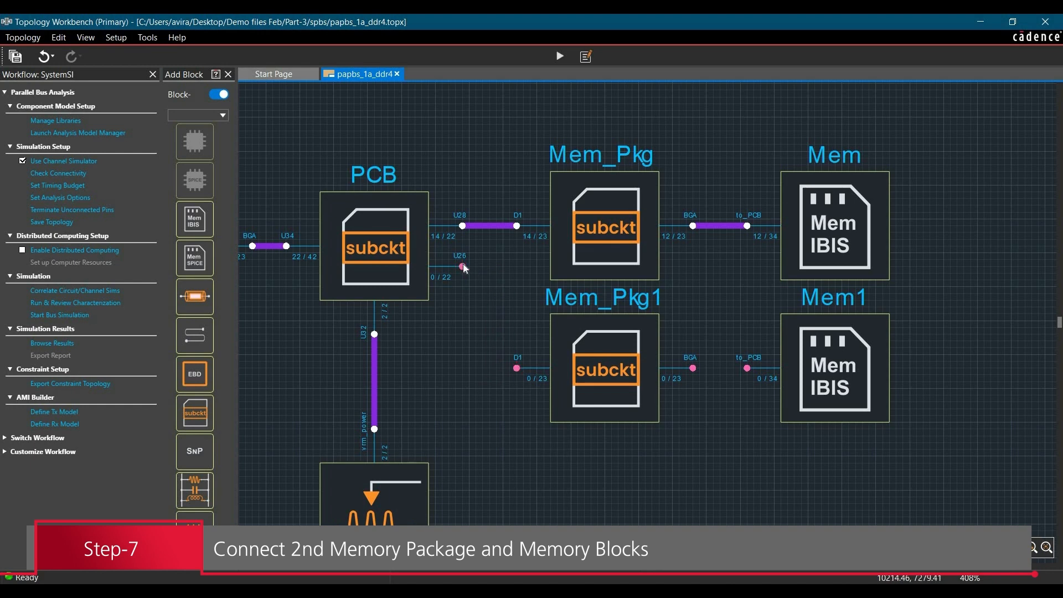
{"action": "left_click_drag", "start_coordinate": [465, 268], "coordinate": [516, 368]}
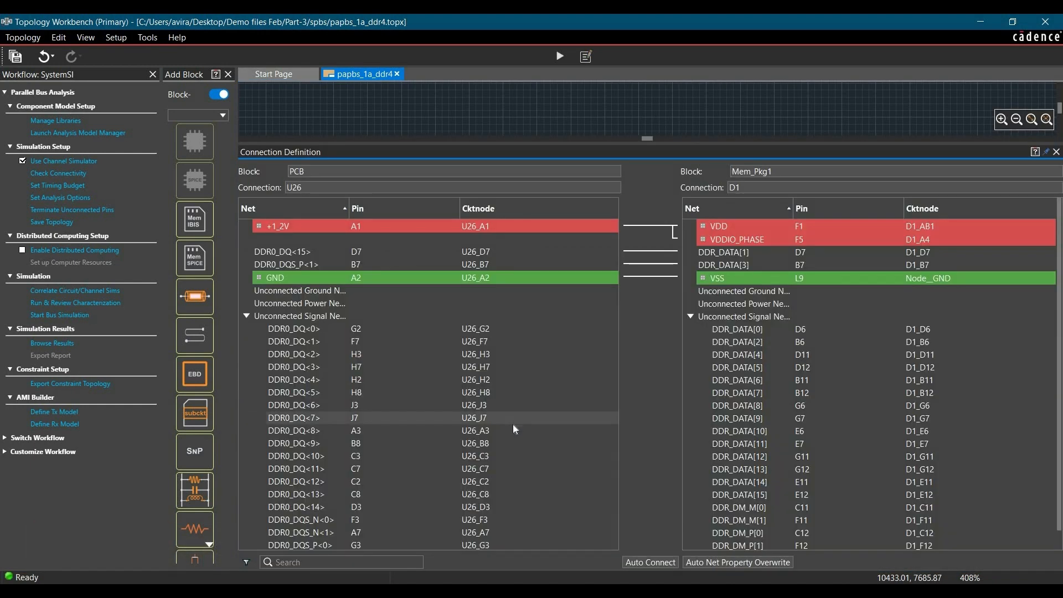
Disconnect Mem_Pkg1 VDD from +1_2V and remove the DDR0_DQ<15> and DDR0_DQS_P<1> links to DDR_DATA[1] and DDR_DATA[3].
{"action": "right_click", "coordinate": [719, 225]}
{"action": "left_click", "coordinate": [729, 250]}
{"action": "right_click", "coordinate": [327, 240]}
{"action": "left_click", "coordinate": [337, 265]}
Connect the PCB nets DDR0_DQ<0> through DDR0_DQ<7> to DDR_DATA[0] through DDR_DATA[7] on Mem_Pkg1.
{"action": "left_click_drag", "start_coordinate": [299, 303], "coordinate": [307, 392]}
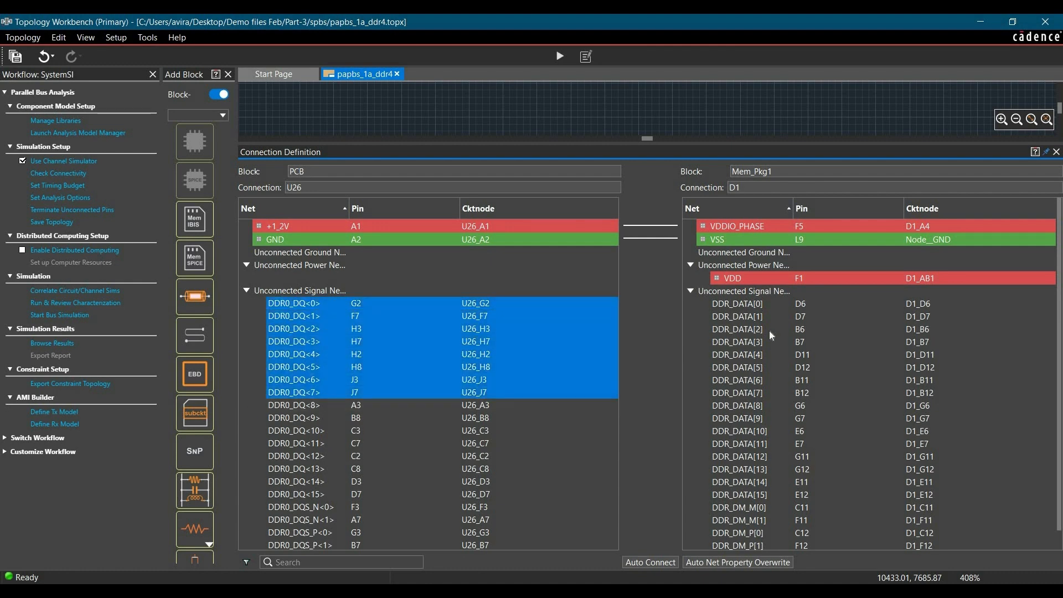
{"action": "left_click_drag", "start_coordinate": [725, 303], "coordinate": [746, 391]}
{"action": "right_click", "coordinate": [725, 396]}
{"action": "left_click", "coordinate": [739, 409]}
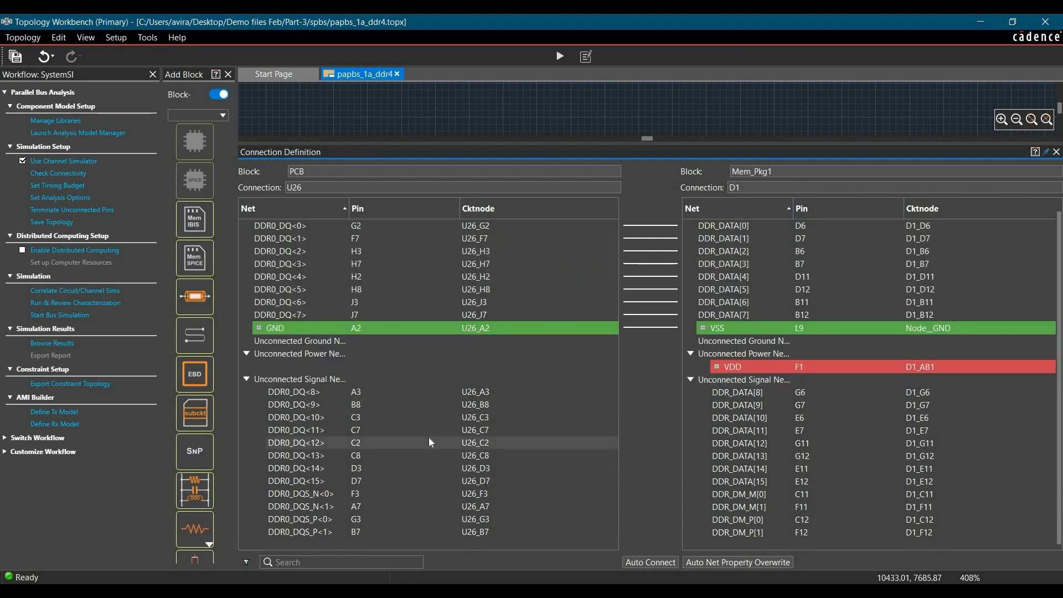
Connect PCB nets DDR0_DQS_N<0> to DDR_DM_M[0] and DDR0_DQS_P<0> to DDR_DM_P[0] on Mem_Pkg1, and close the connection definition.
{"action": "left_click", "coordinate": [328, 496]}
{"action": "right_click", "coordinate": [745, 496]}
{"action": "left_click", "coordinate": [758, 509]}
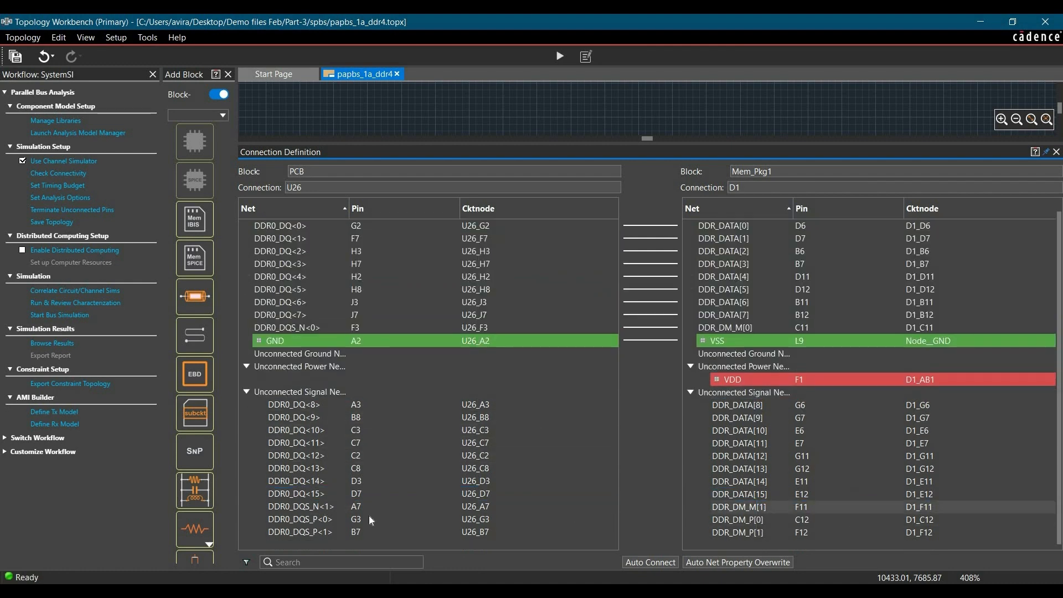
{"action": "left_click", "coordinate": [334, 519]}
{"action": "right_click", "coordinate": [778, 520]}
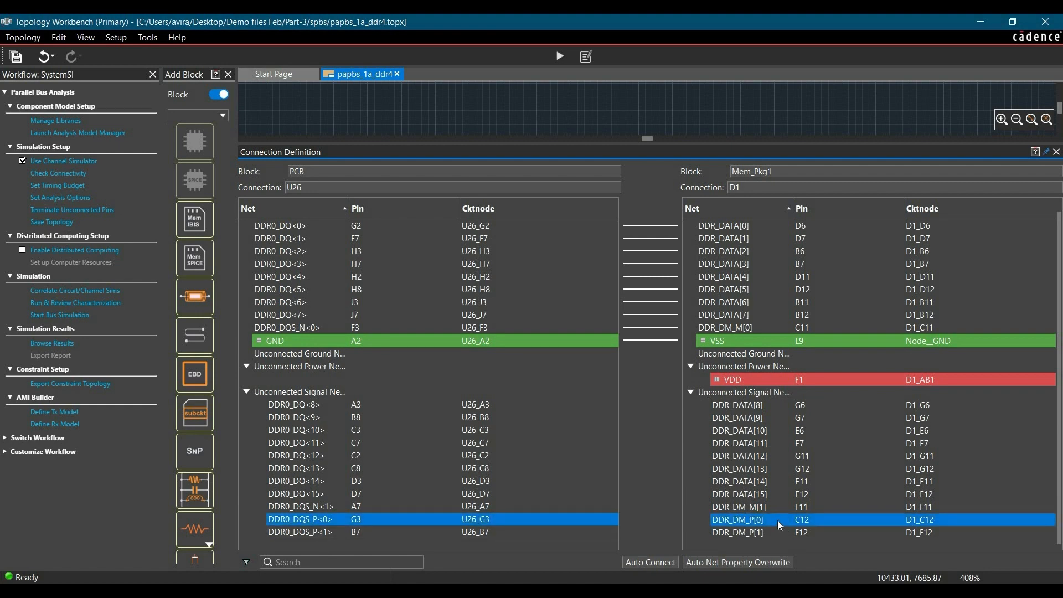
{"action": "left_click", "coordinate": [792, 533]}
{"action": "scroll", "coordinate": [308, 447], "scroll_direction": "up", "scroll_amount": 1}
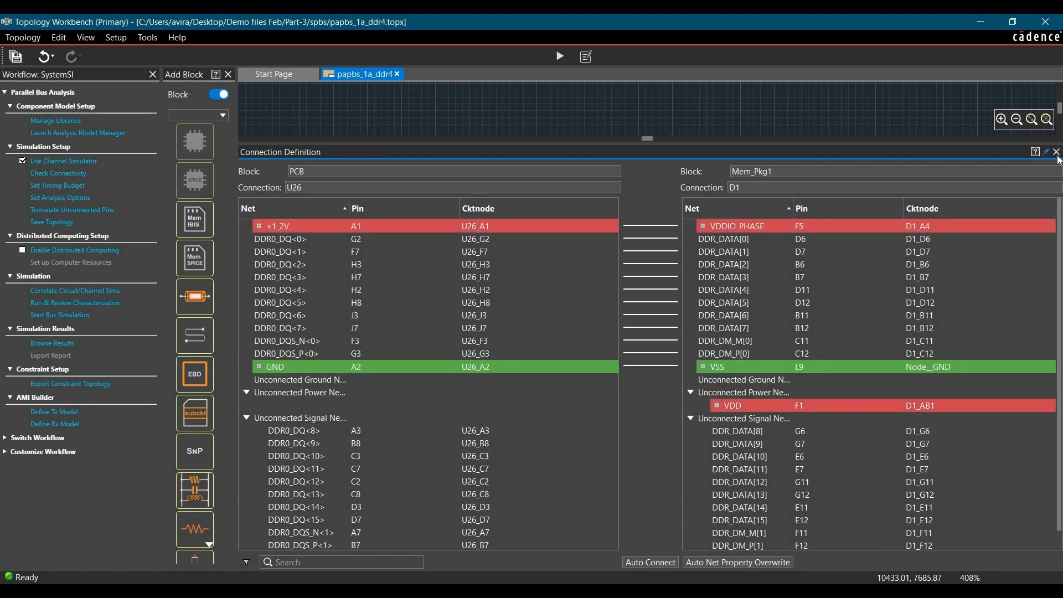
{"action": "left_click", "coordinate": [1056, 152]}
Wire Mem_Pkg1 BGA to Mem1 to_PCB and connect nets DDR_DATA[0] through DDR_DATA[7] to DQ0 through DQ7.
{"action": "left_click", "coordinate": [696, 372]}
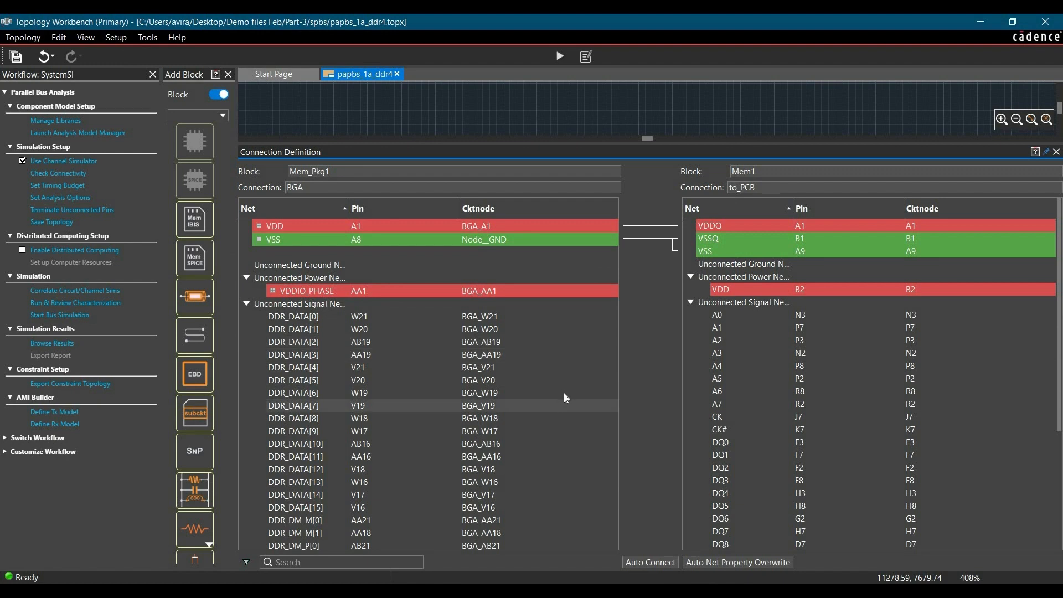
{"action": "left_click", "coordinate": [302, 315]}
{"action": "left_click", "coordinate": [304, 404], "text": "shift"}
{"action": "scroll", "coordinate": [741, 313], "scroll_direction": "down", "scroll_amount": 2}
{"action": "scroll", "coordinate": [741, 313], "scroll_direction": "down", "scroll_amount": 2}
{"action": "left_click", "coordinate": [741, 290]}
{"action": "left_click", "coordinate": [749, 381], "text": "shift"}
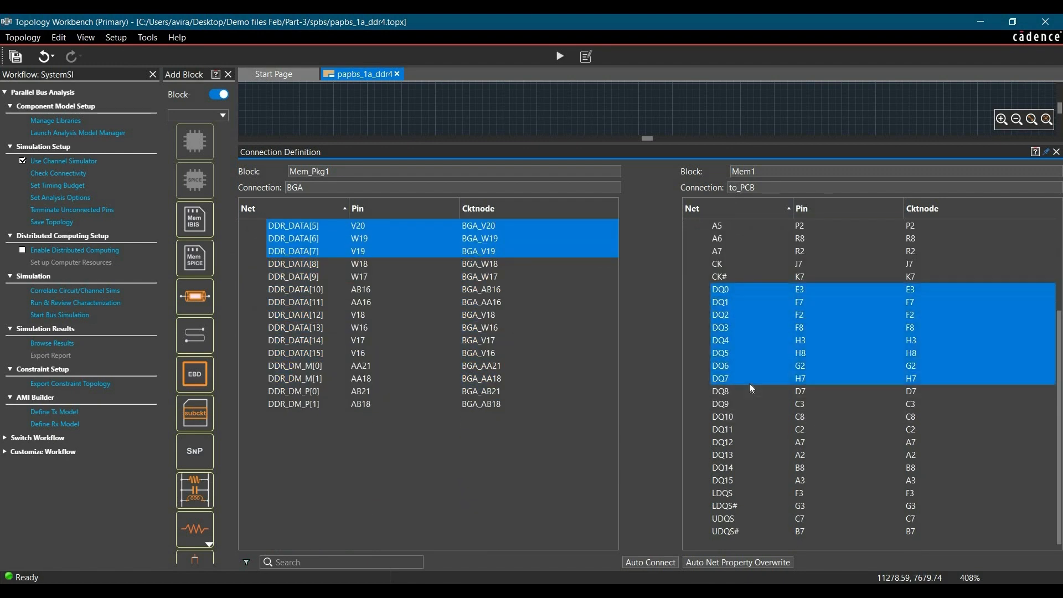
{"action": "right_click", "coordinate": [749, 382]}
{"action": "left_click", "coordinate": [769, 391]}
Replace Mem_Pkg1 VDD with VDDIO_PHASE as the net connected to Mem1 VDDQ, and disconnect the Mem1 ground net VSS.
{"action": "right_click", "coordinate": [374, 331]}
{"action": "left_click", "coordinate": [392, 362]}
{"action": "left_click", "coordinate": [339, 393]}
{"action": "right_click", "coordinate": [730, 391]}
{"action": "left_click", "coordinate": [751, 400]}
{"action": "right_click", "coordinate": [716, 353]}
{"action": "left_click", "coordinate": [733, 384]}
Connect Mem_Pkg1 nets DDR_DM_P[0] to LDQS and DDR_DM_M[0] to LDQS# on Mem1, and close the connection definition.
{"action": "scroll", "coordinate": [537, 487], "scroll_direction": "down", "scroll_amount": 2}
{"action": "left_click", "coordinate": [527, 470]}
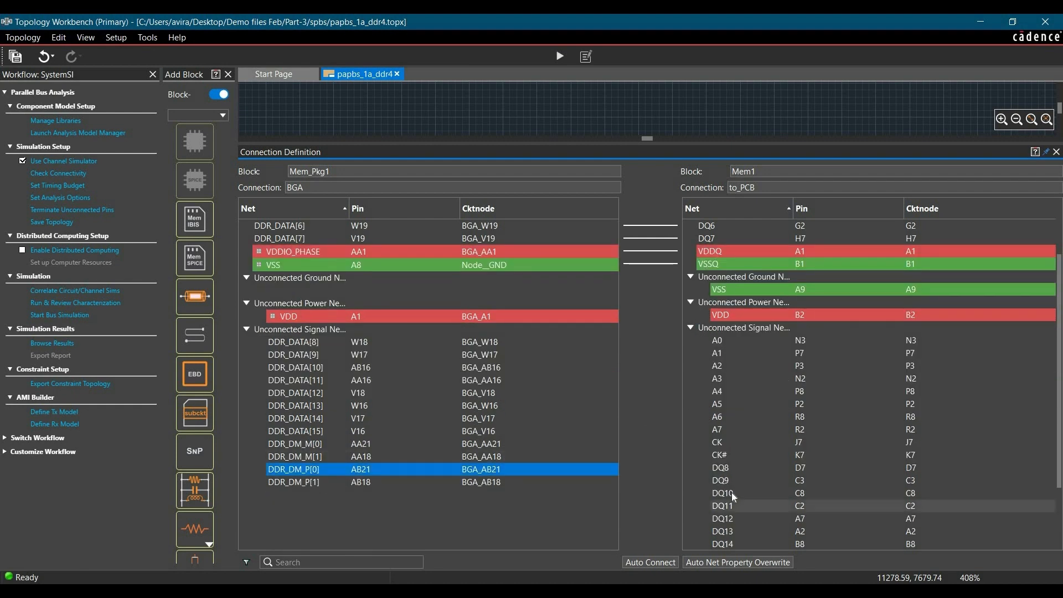
{"action": "scroll", "coordinate": [732, 493], "scroll_direction": "down", "scroll_amount": 2}
{"action": "right_click", "coordinate": [743, 495]}
{"action": "left_click", "coordinate": [764, 502]}
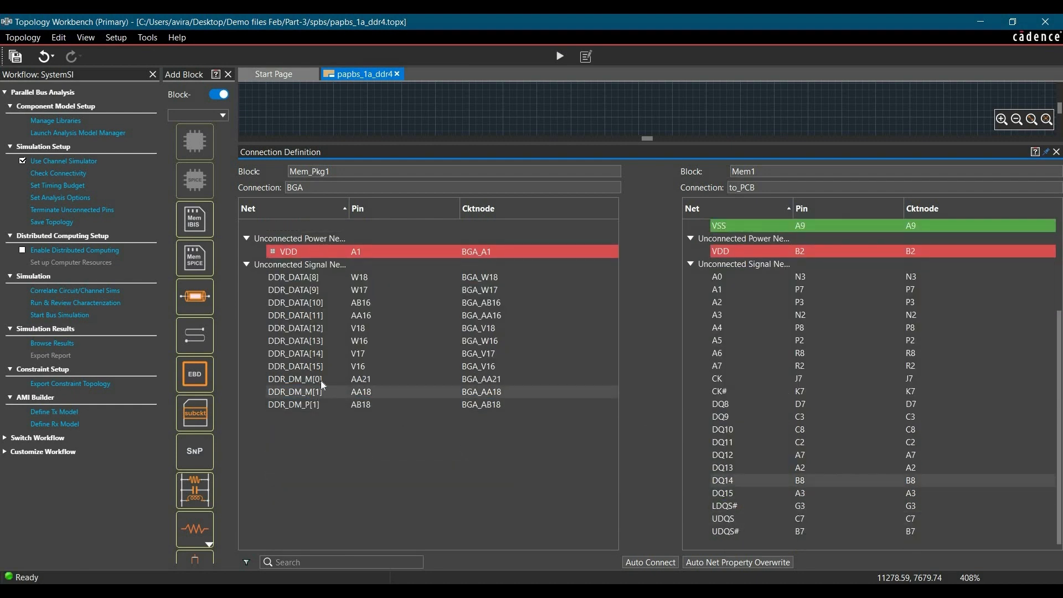
{"action": "left_click", "coordinate": [321, 380]}
{"action": "right_click", "coordinate": [749, 503]}
{"action": "left_click", "coordinate": [769, 510]}
{"action": "scroll", "coordinate": [526, 412], "scroll_direction": "up", "scroll_amount": 4}
{"action": "left_click", "coordinate": [1057, 152]}
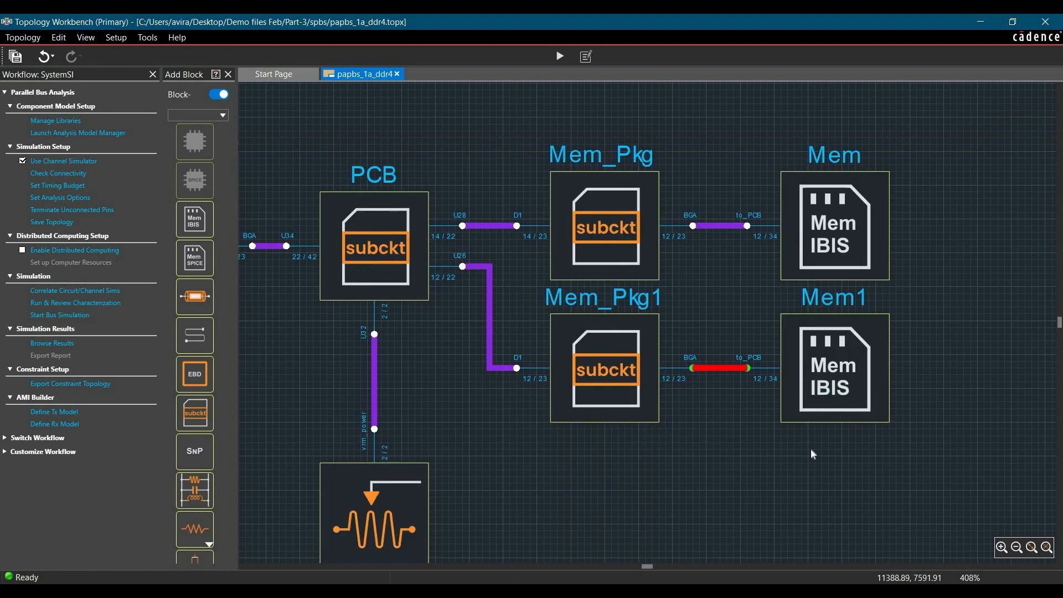
Check the Tx-to-Rx connectivity up to 1 GHz with 10 frequency points and plot the frequency response of Mem1::DQ0.
{"action": "left_click", "coordinate": [809, 452]}
{"action": "scroll", "coordinate": [910, 461], "scroll_direction": "down", "scroll_amount": 3}
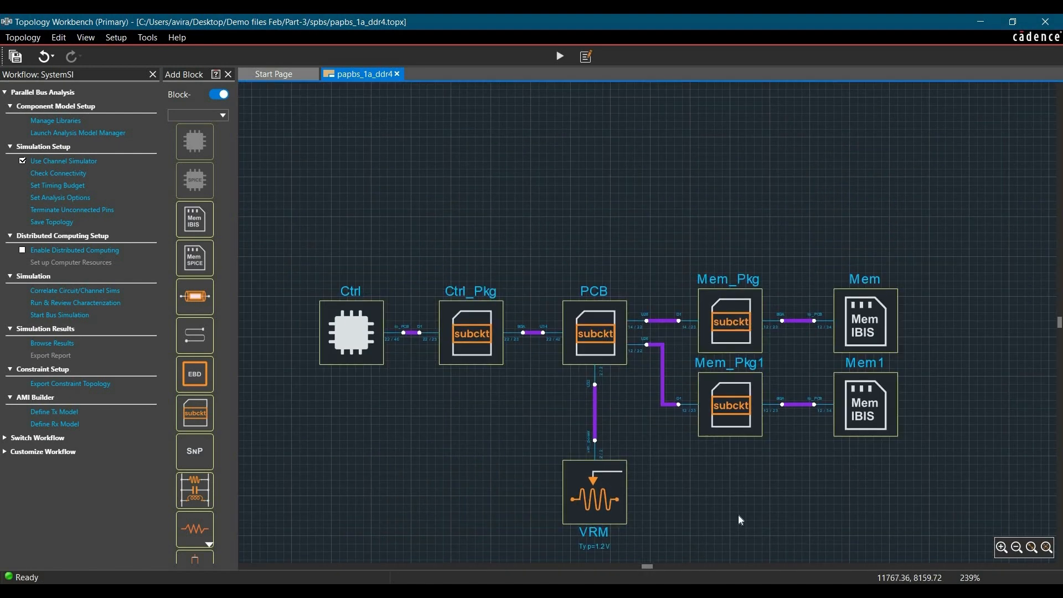
{"action": "scroll", "coordinate": [560, 523], "scroll_direction": "up", "scroll_amount": 1}
{"action": "scroll", "coordinate": [561, 523], "scroll_direction": "up", "scroll_amount": 2}
{"action": "scroll", "coordinate": [603, 232], "scroll_direction": "down", "scroll_amount": 1}
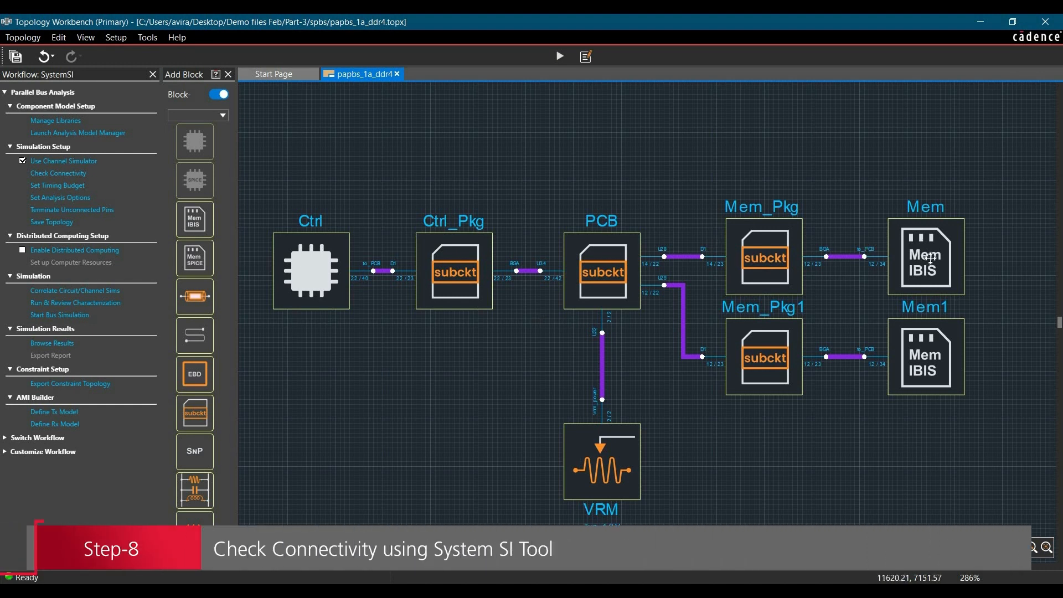
{"action": "left_click", "coordinate": [52, 176]}
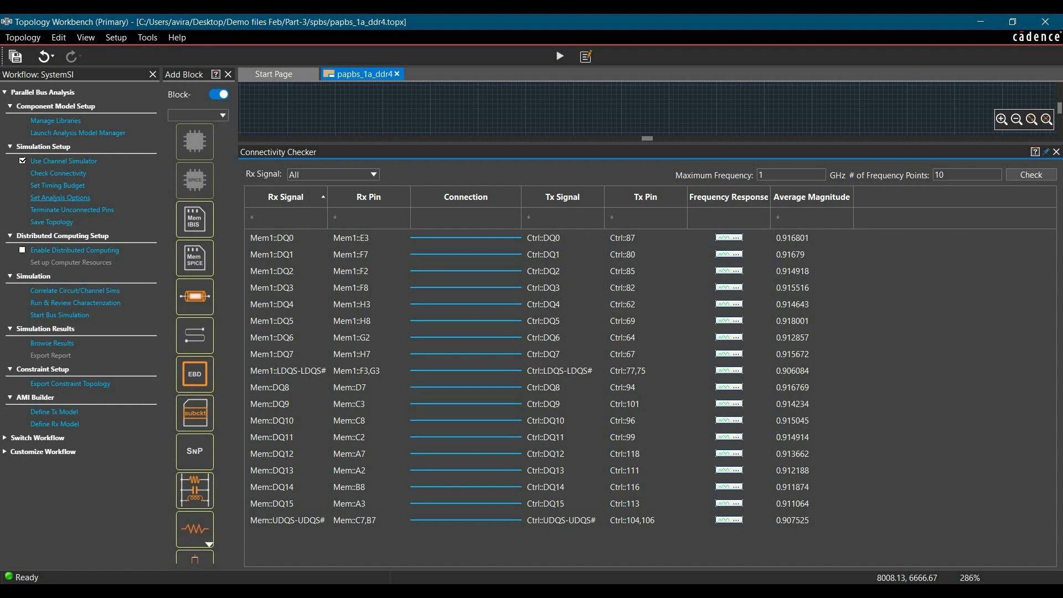
{"action": "left_click", "coordinate": [728, 239]}
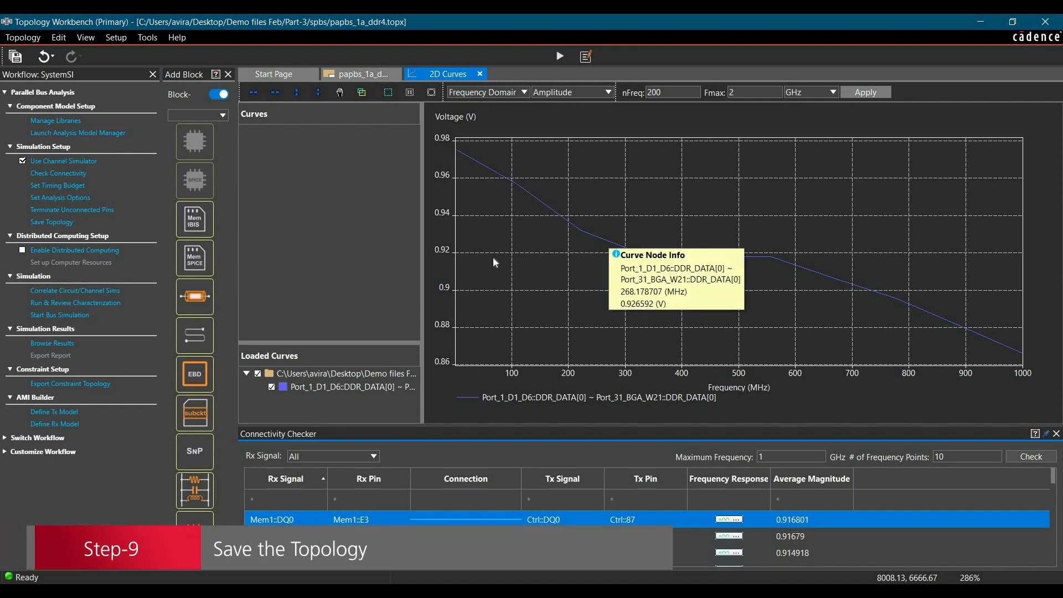
Save the papbs_1a_ddr4 topology.
{"action": "left_click", "coordinate": [22, 37]}
{"action": "left_click", "coordinate": [33, 103]}
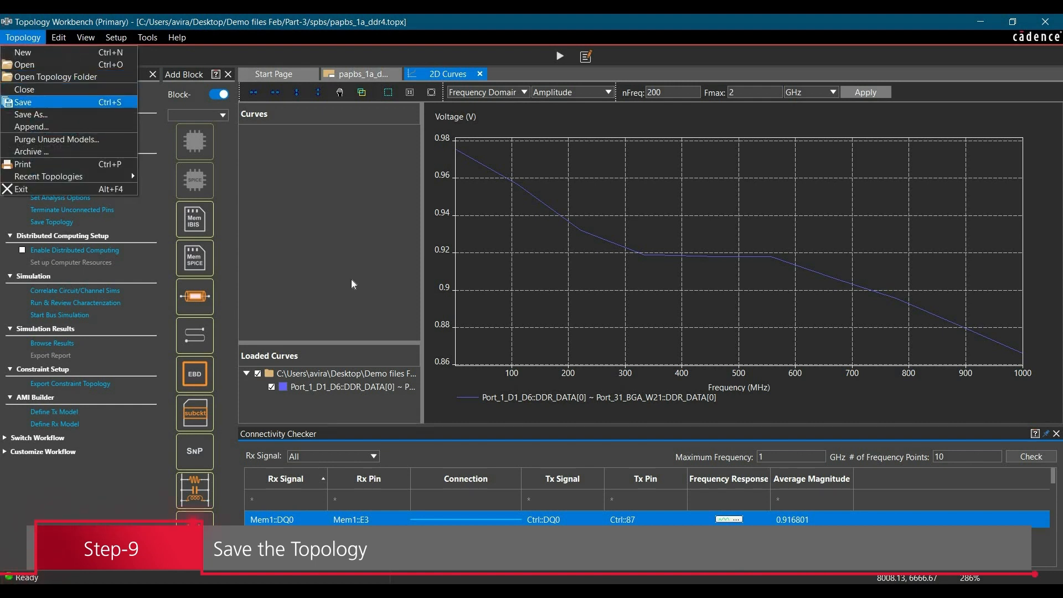